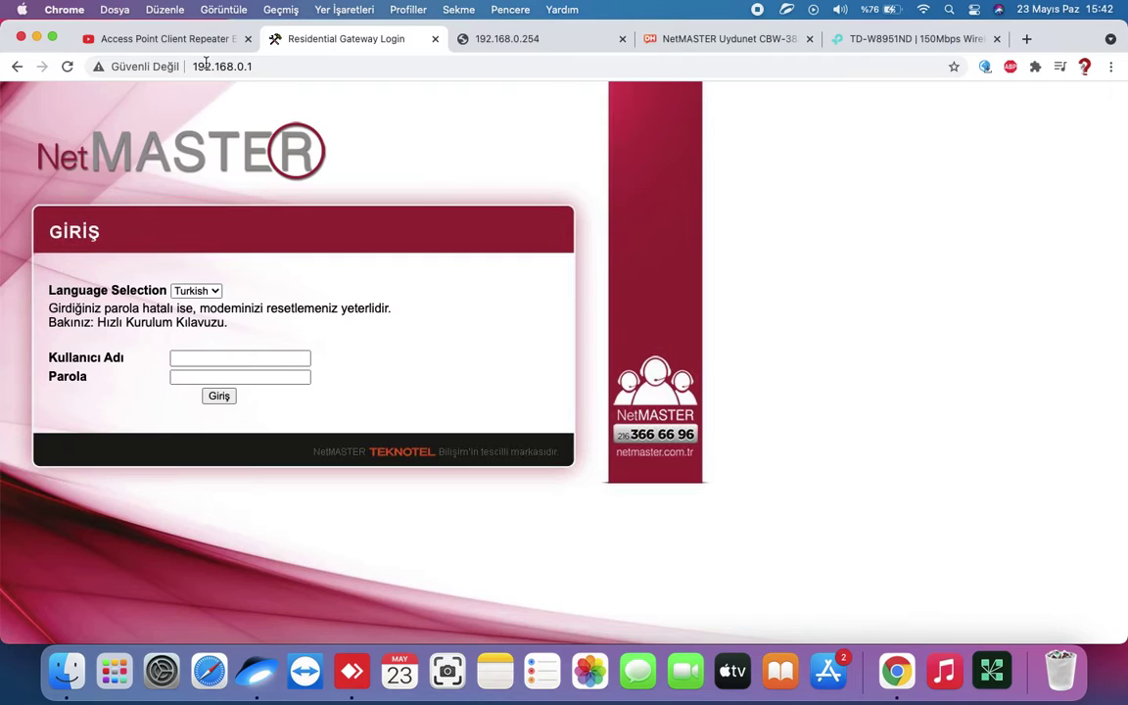
Step: Go to the TP-Link modem page and switch the computer's Wi-Fi to NetMASTER Uydunet-A6A8, then back to TP-LINK_42D3D2
{"action": "left_click", "coordinate": [518, 42]}
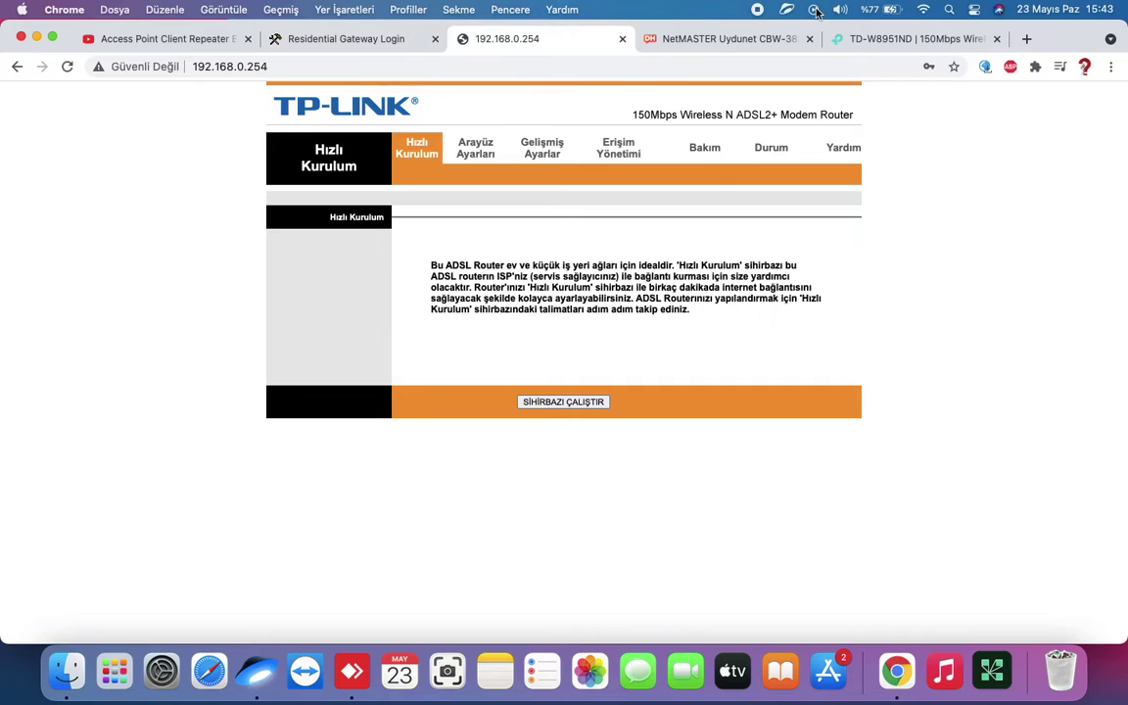
{"action": "left_click", "coordinate": [924, 10]}
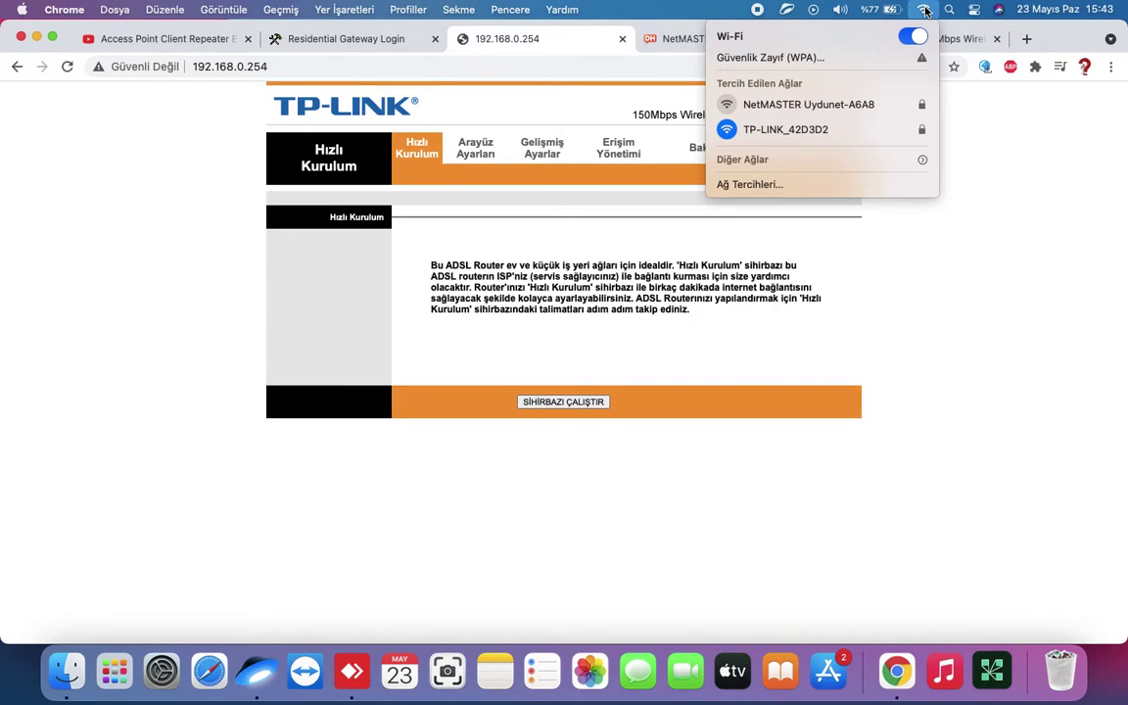
{"action": "left_click", "coordinate": [823, 105]}
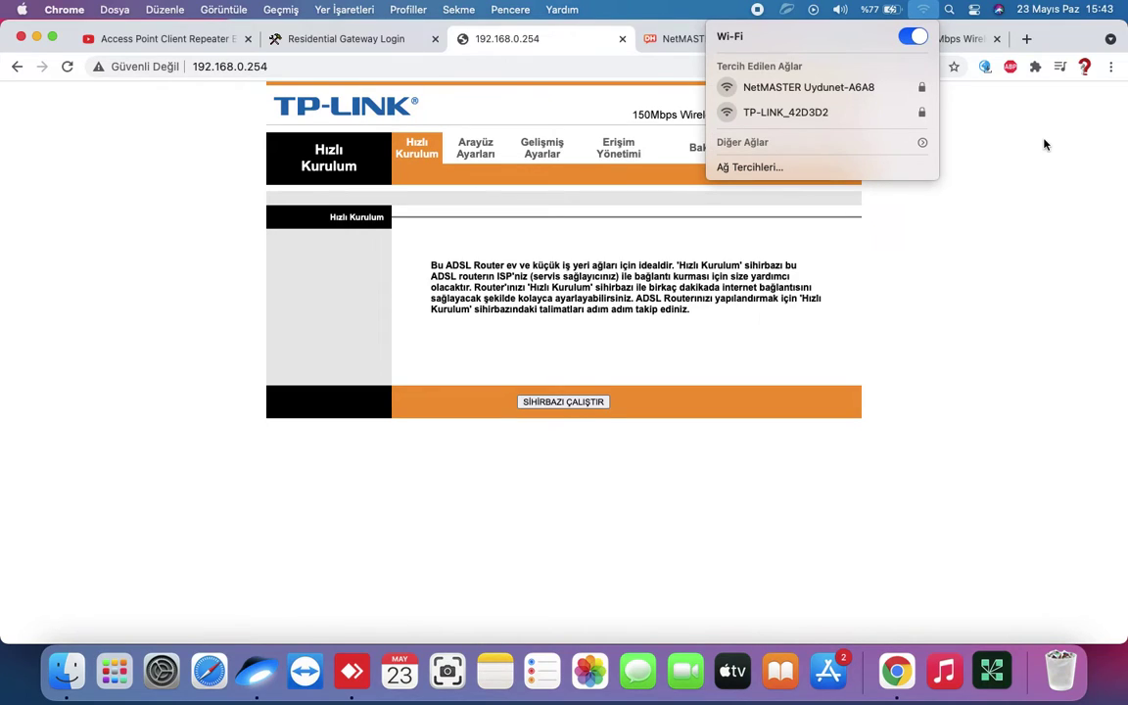
{"action": "left_click", "coordinate": [861, 114]}
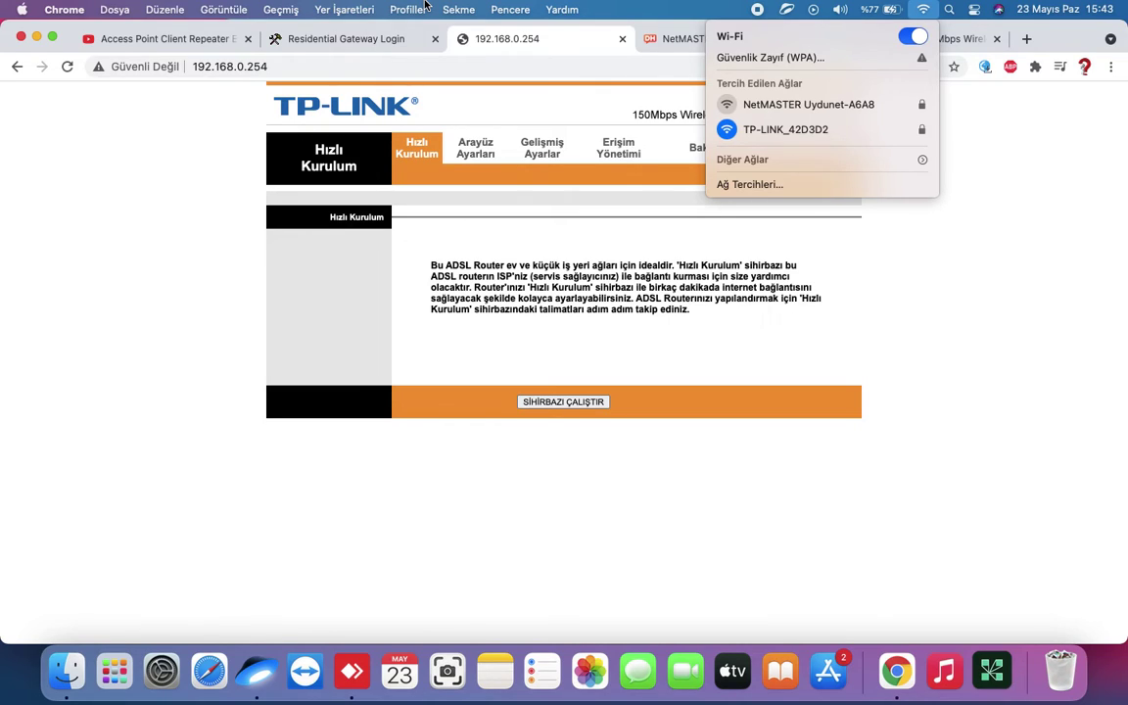
Step: Reload the modem page at 192.168.0.254 and sign in with the saved login credentials
{"action": "left_click", "coordinate": [270, 67]}
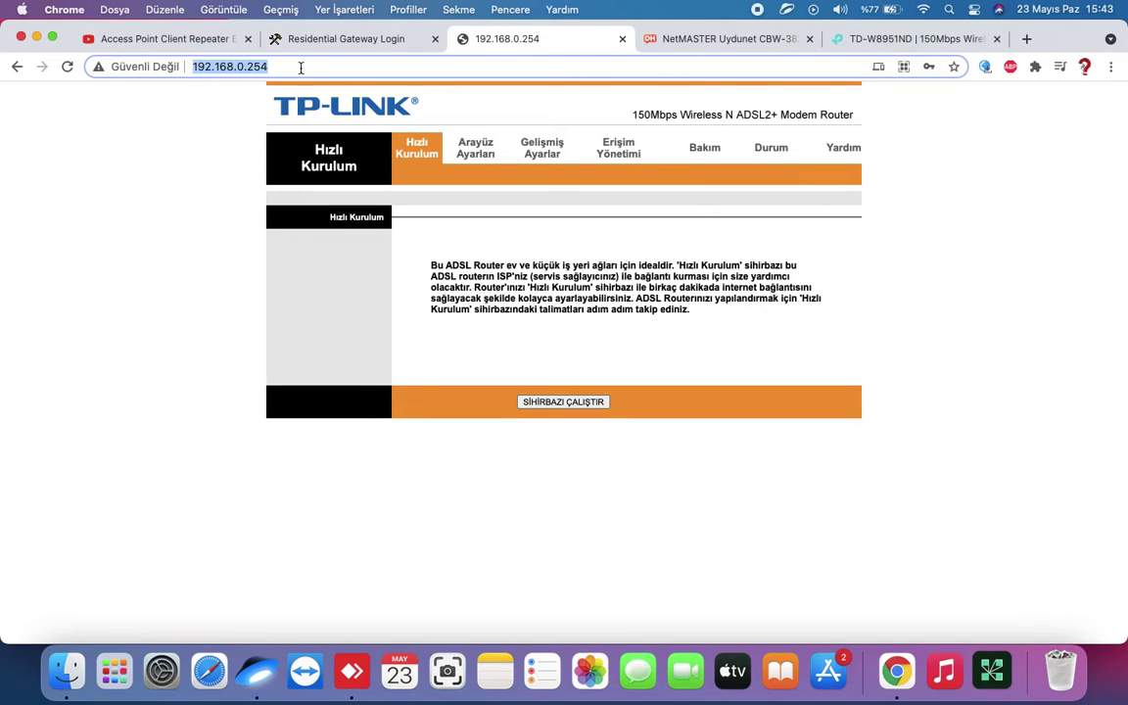
{"action": "left_click", "coordinate": [311, 69]}
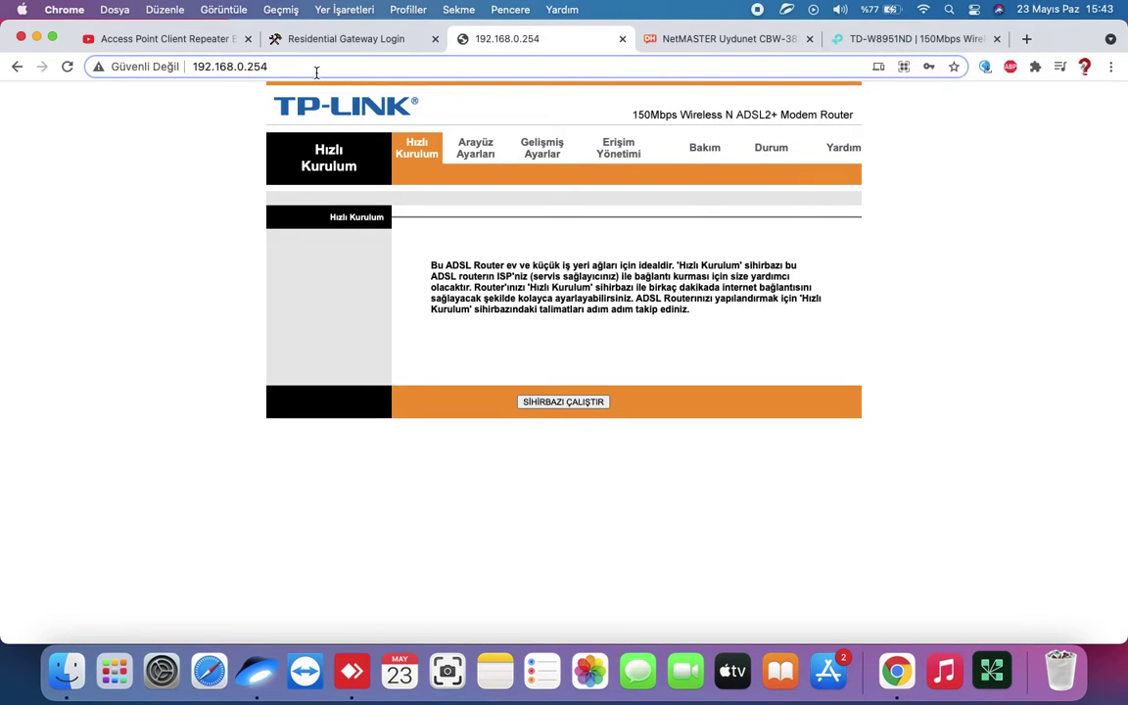
{"action": "key", "text": "Return"}
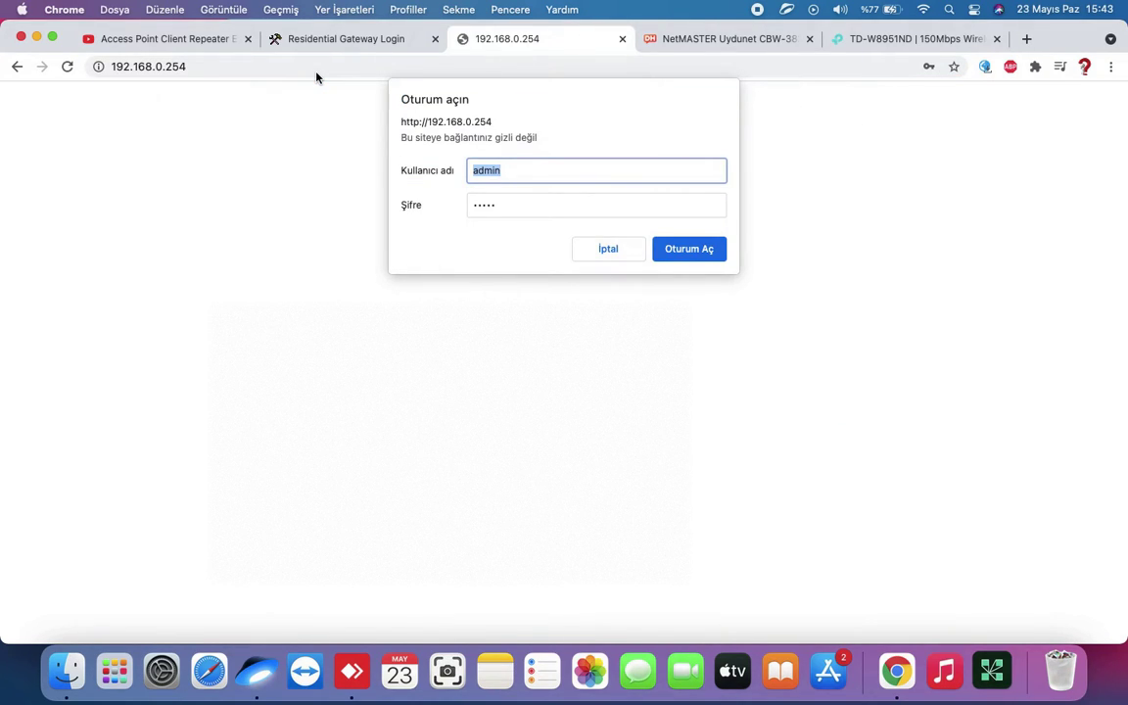
{"action": "left_click", "coordinate": [683, 249]}
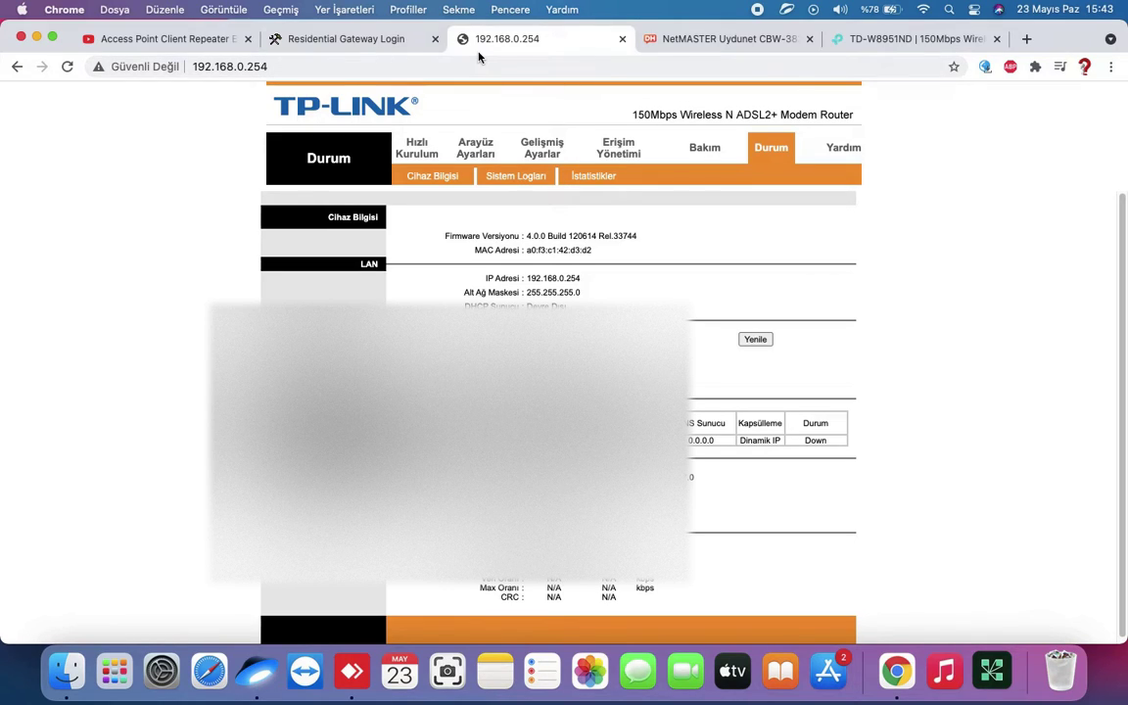
Step: Change the address on the NetMASTER login page to 192.168.0.254 and copy it without loading it
{"action": "left_click", "coordinate": [297, 40]}
{"action": "left_click", "coordinate": [285, 62]}
{"action": "left_click", "coordinate": [285, 63]}
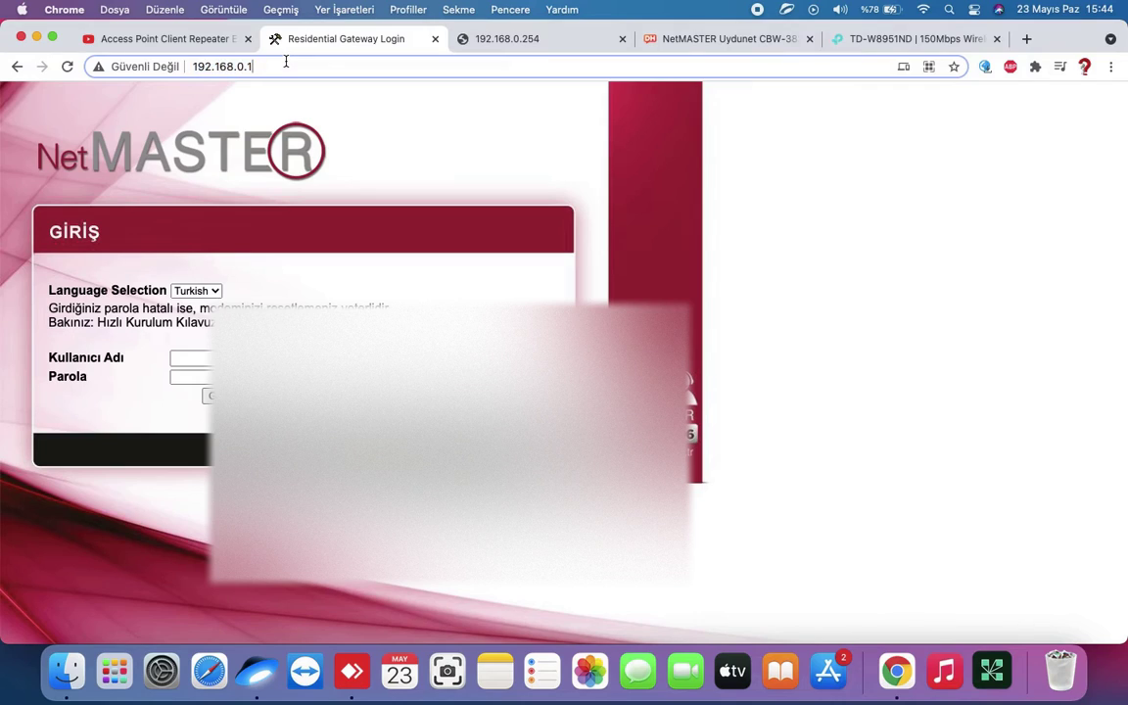
{"action": "key", "text": "BackSpace"}
{"action": "type", "text": "254"}
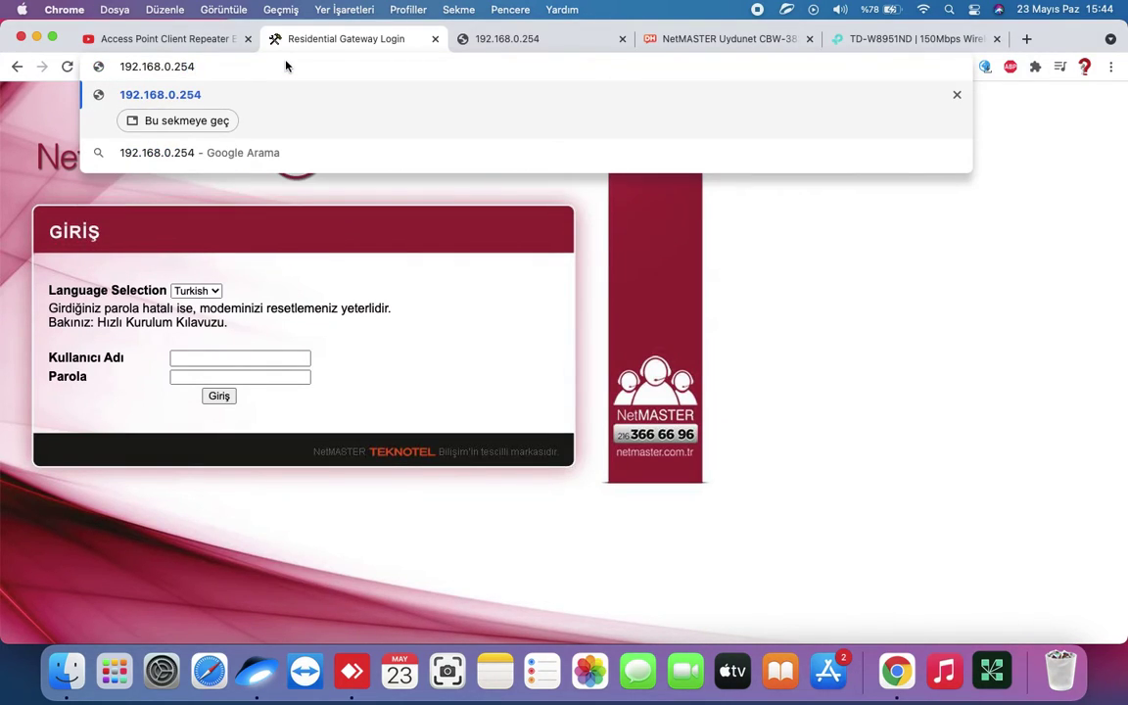
{"action": "key", "text": "super+a"}
{"action": "key", "text": "super+c"}
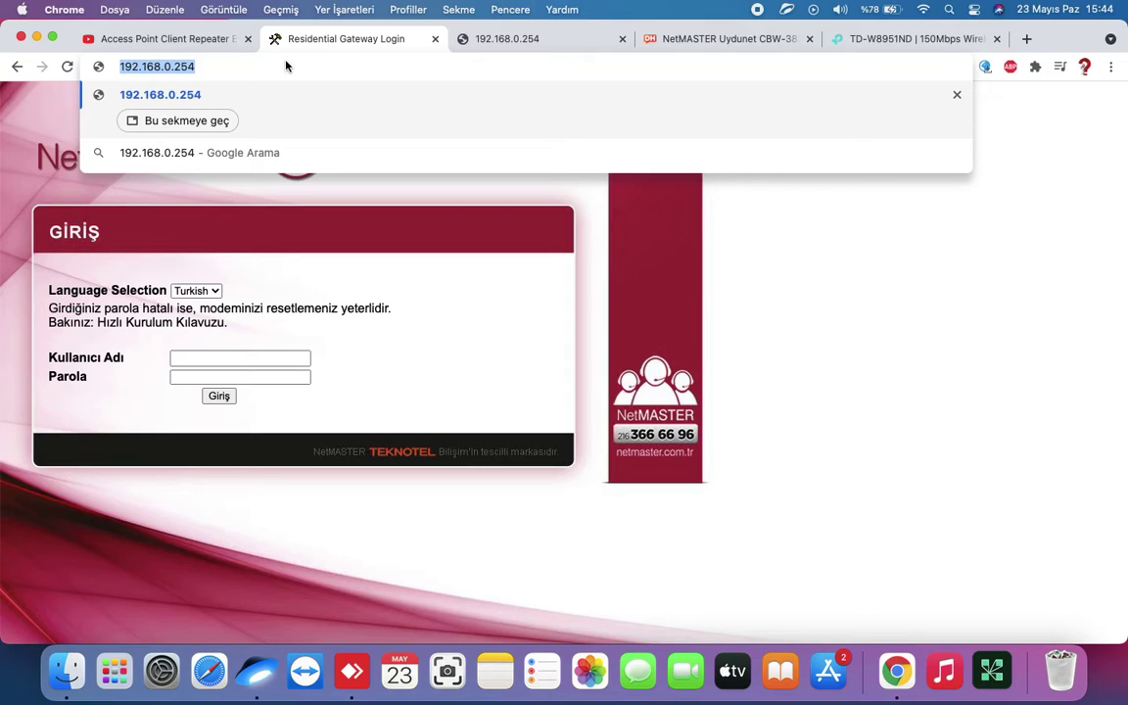
{"action": "right_click", "coordinate": [181, 68]}
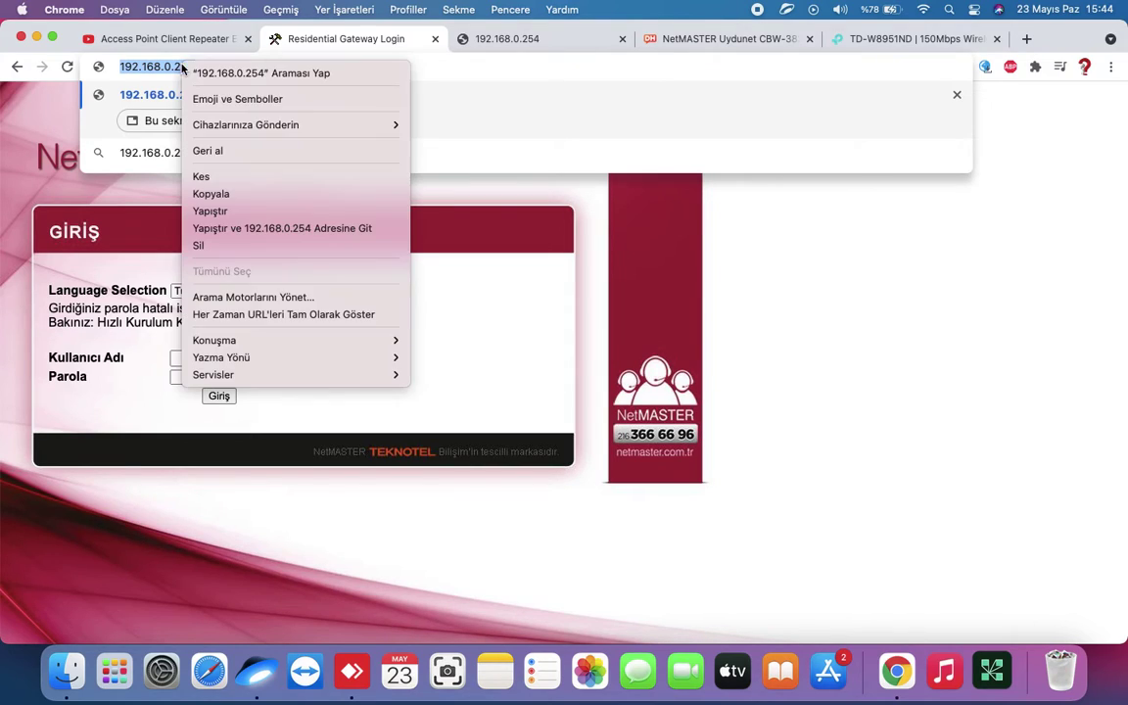
{"action": "left_click", "coordinate": [216, 194]}
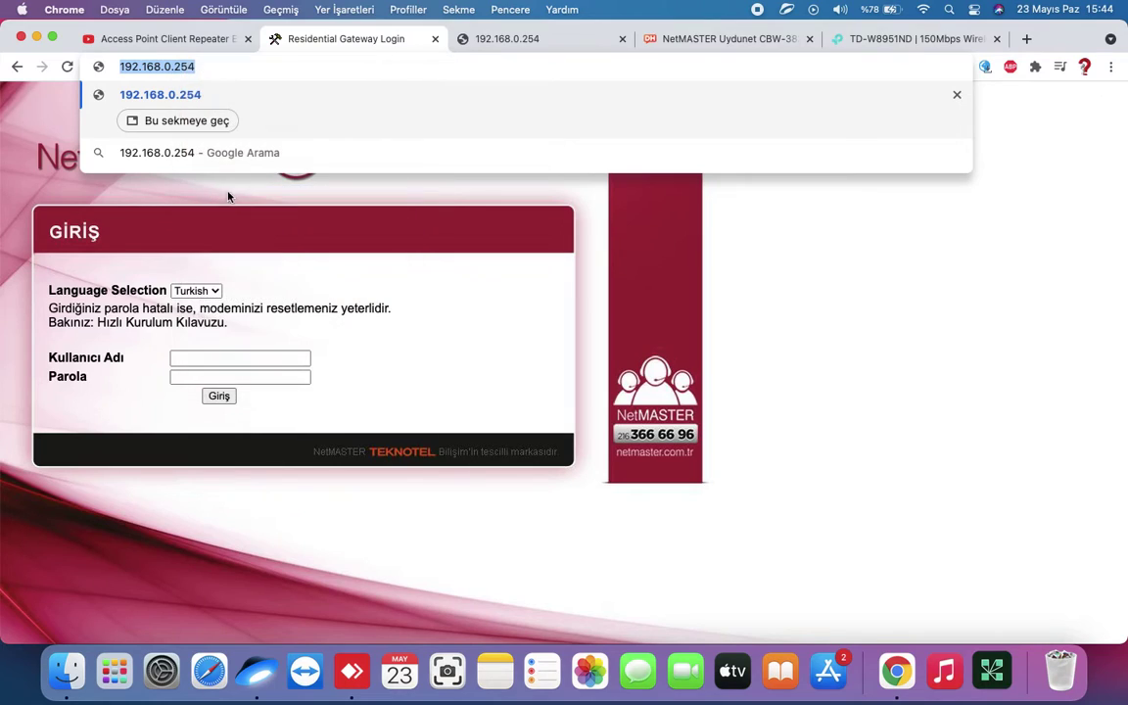
Step: Open the TP-Link modem's wireless interface settings and review the SSID and WPA-PSK pre-shared key fields
{"action": "left_click", "coordinate": [522, 44]}
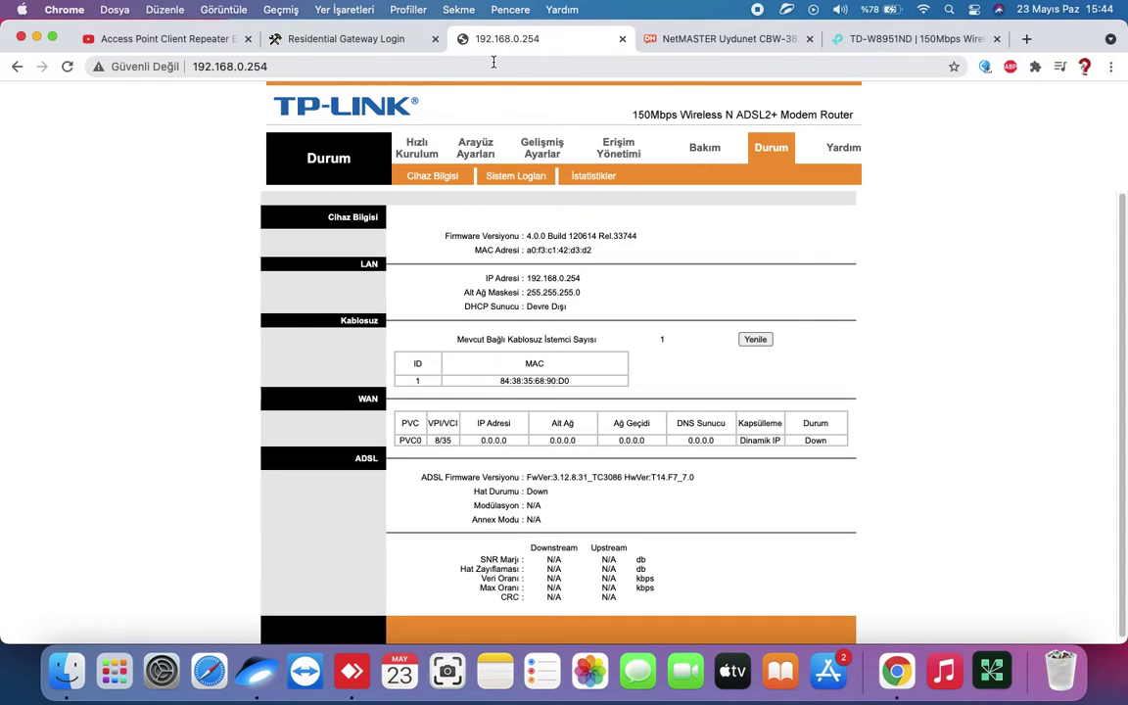
{"action": "left_click", "coordinate": [478, 149]}
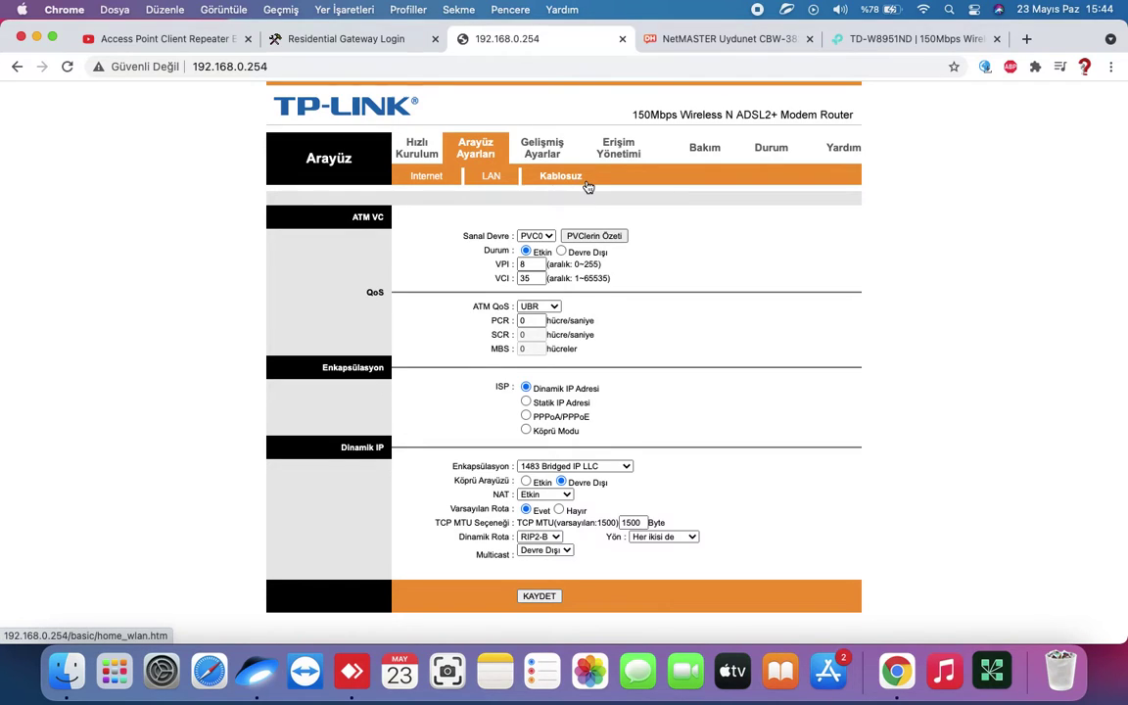
{"action": "left_click", "coordinate": [555, 180]}
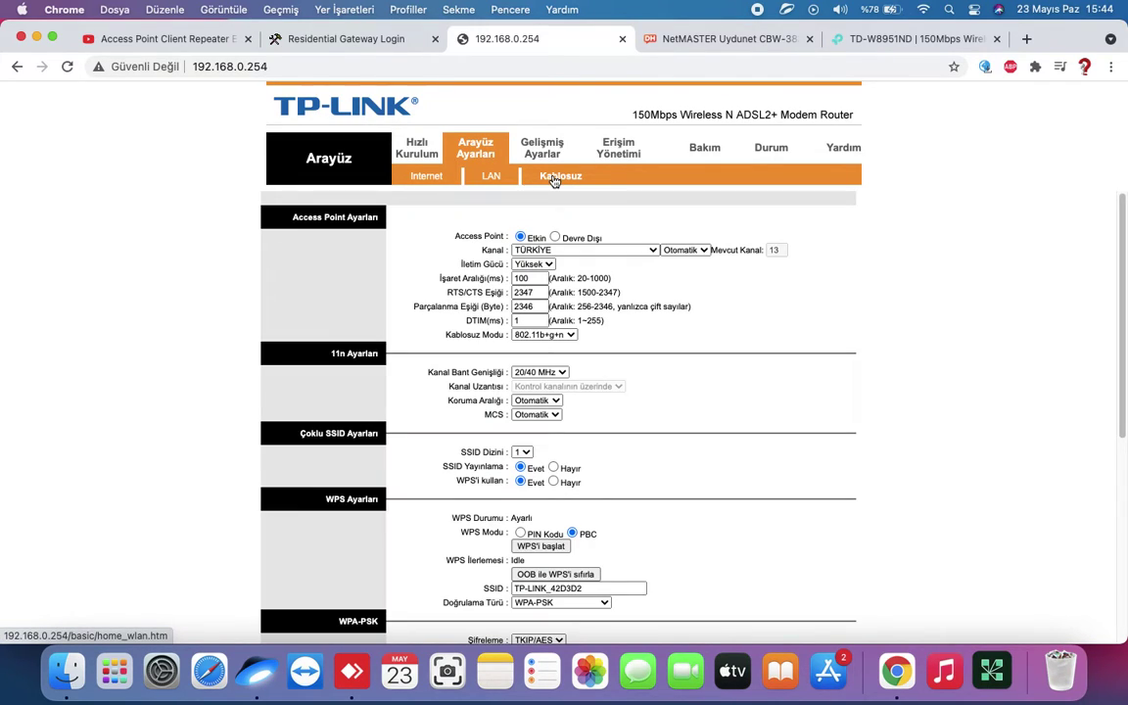
{"action": "scroll", "coordinate": [587, 284], "scroll_direction": "down", "scroll_amount": 3}
{"action": "triple_click", "coordinate": [597, 487]}
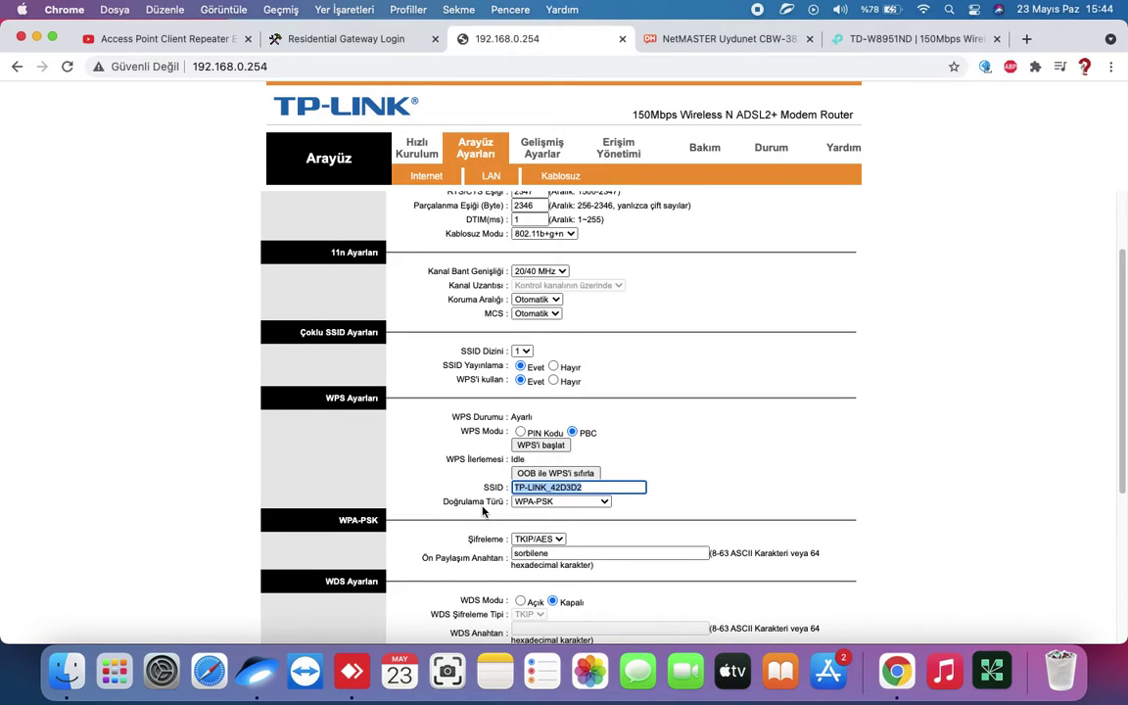
{"action": "double_click", "coordinate": [565, 553]}
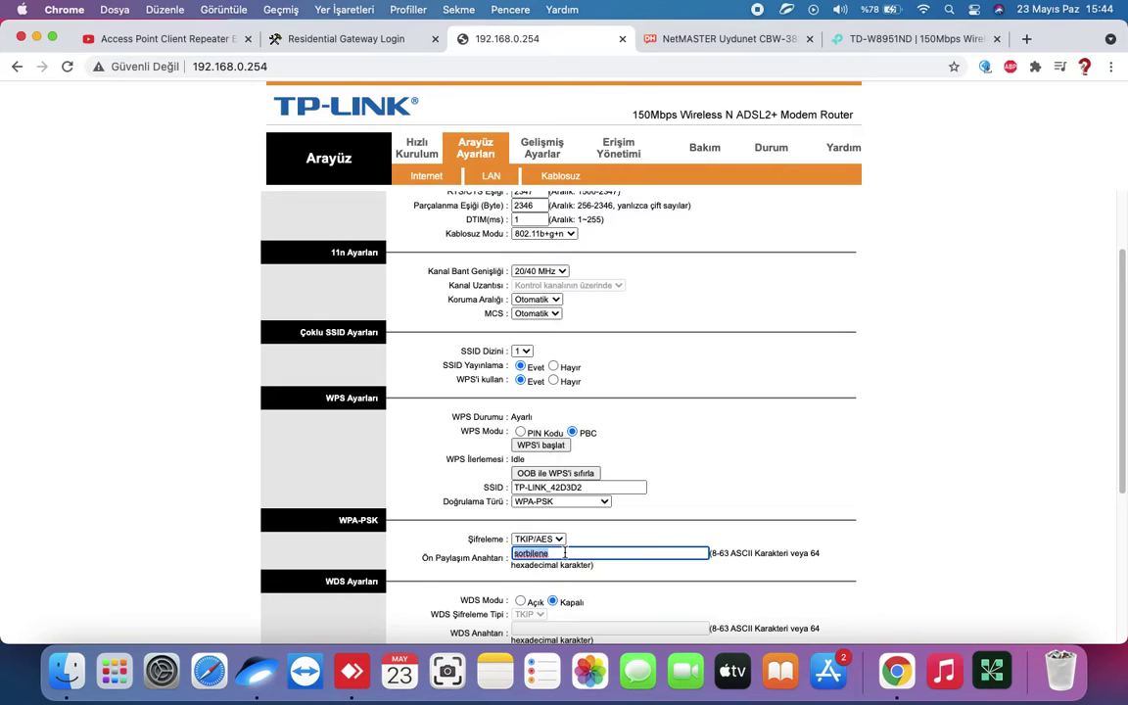
{"action": "scroll", "coordinate": [646, 454], "scroll_direction": "up", "scroll_amount": 2}
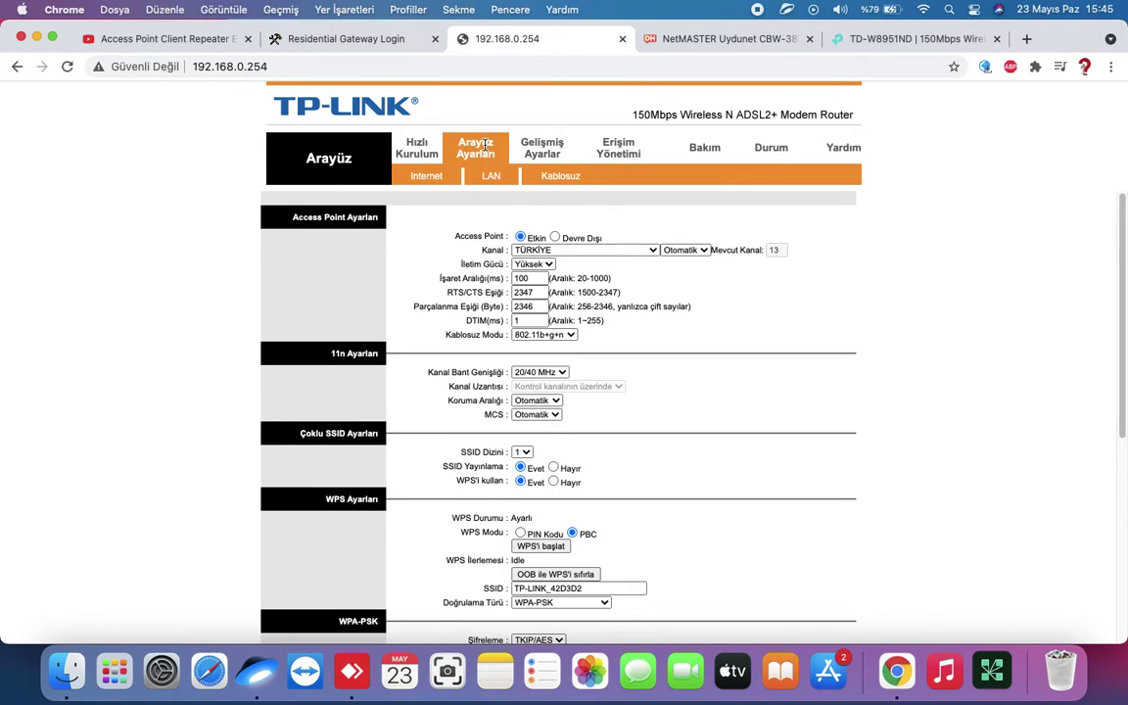
{"action": "left_click", "coordinate": [559, 185]}
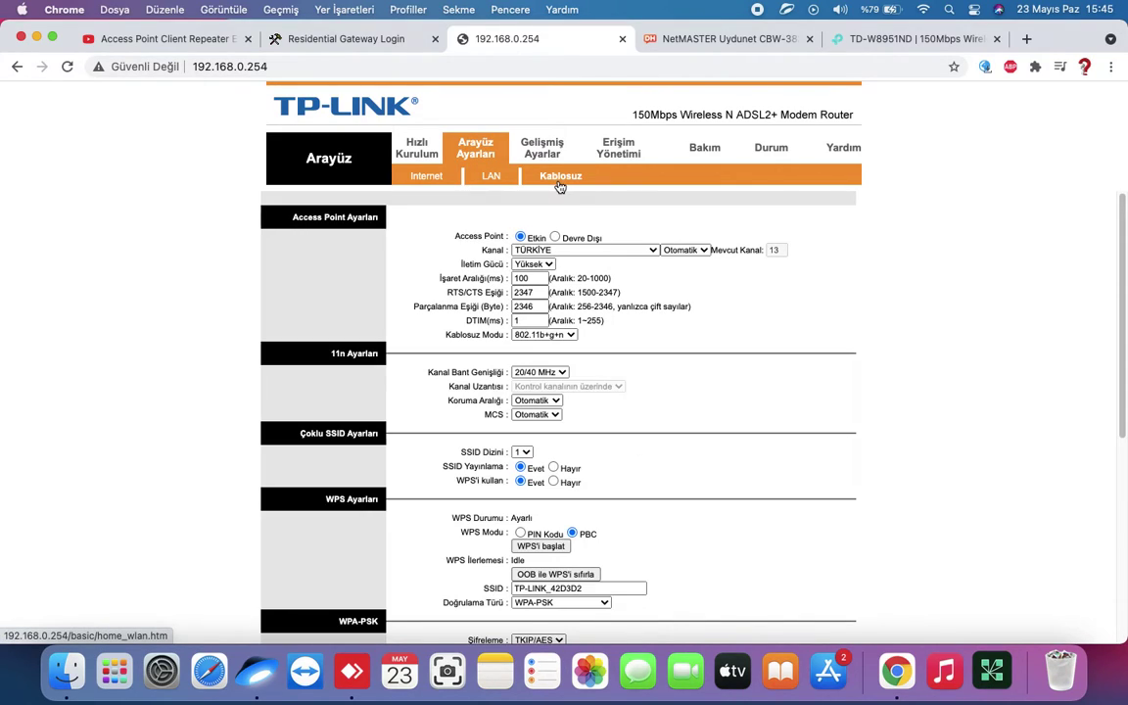
{"action": "scroll", "coordinate": [568, 336], "scroll_direction": "down", "scroll_amount": 5}
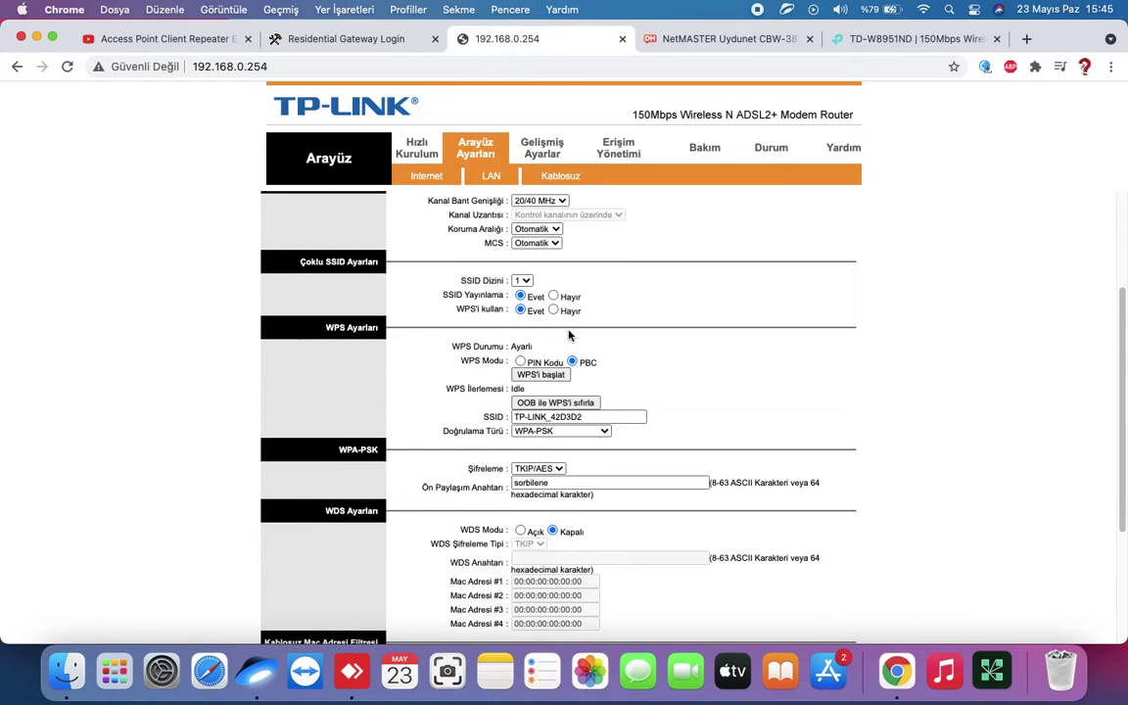
{"action": "triple_click", "coordinate": [525, 417]}
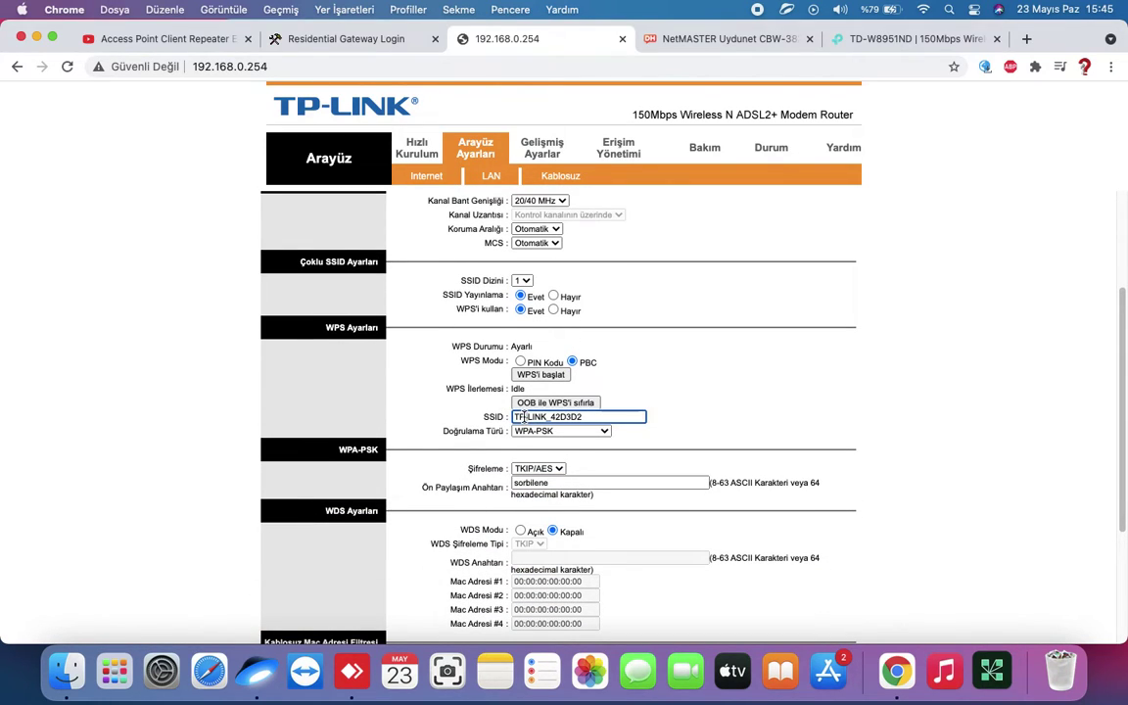
{"action": "triple_click", "coordinate": [525, 482]}
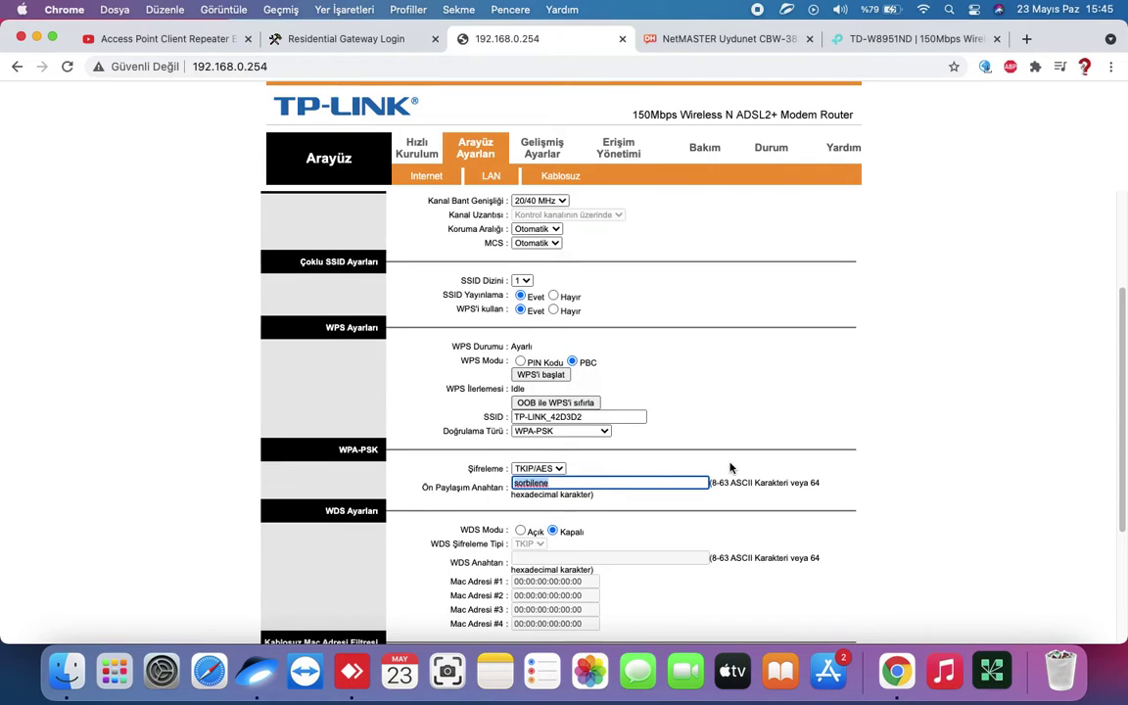
Step: Open the TP-Link modem's LAN settings and check the DHCP option and the router's local IP address
{"action": "left_click", "coordinate": [490, 180]}
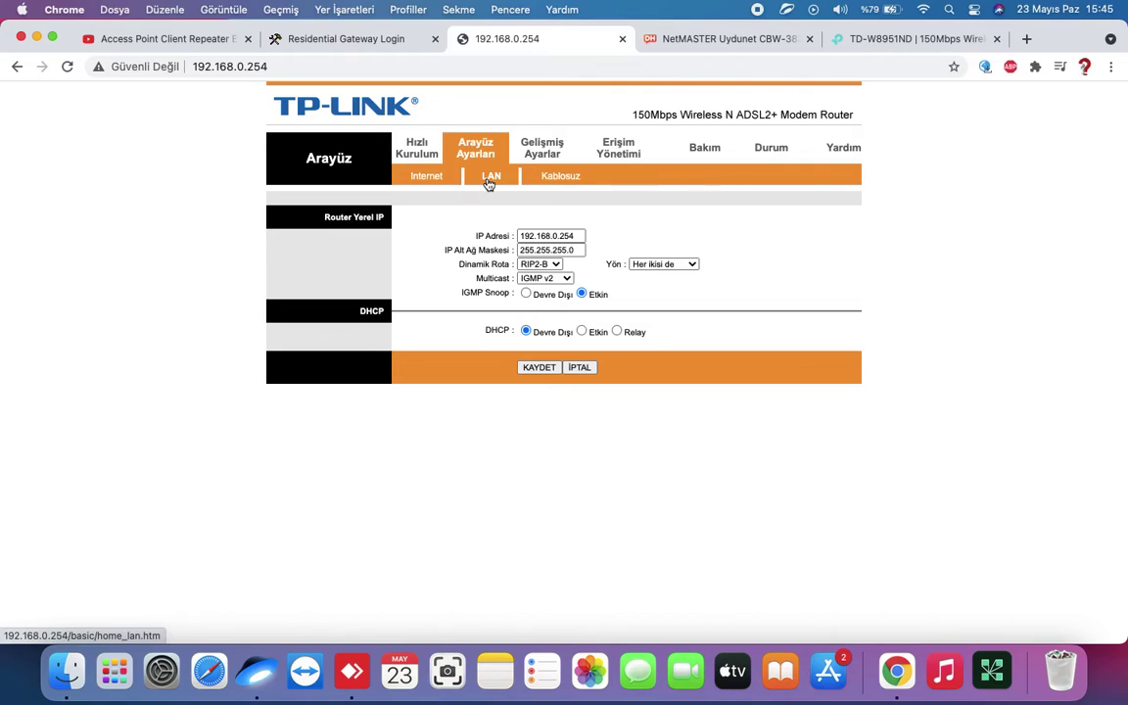
{"action": "triple_click", "coordinate": [553, 333]}
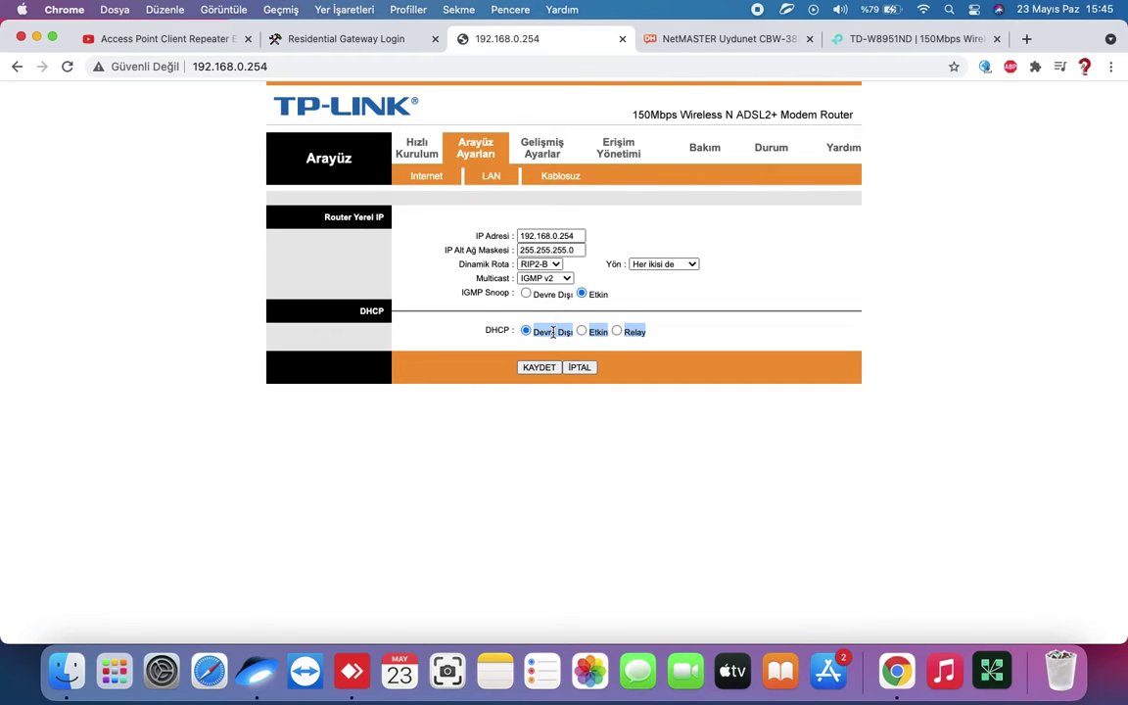
{"action": "left_click", "coordinate": [466, 335]}
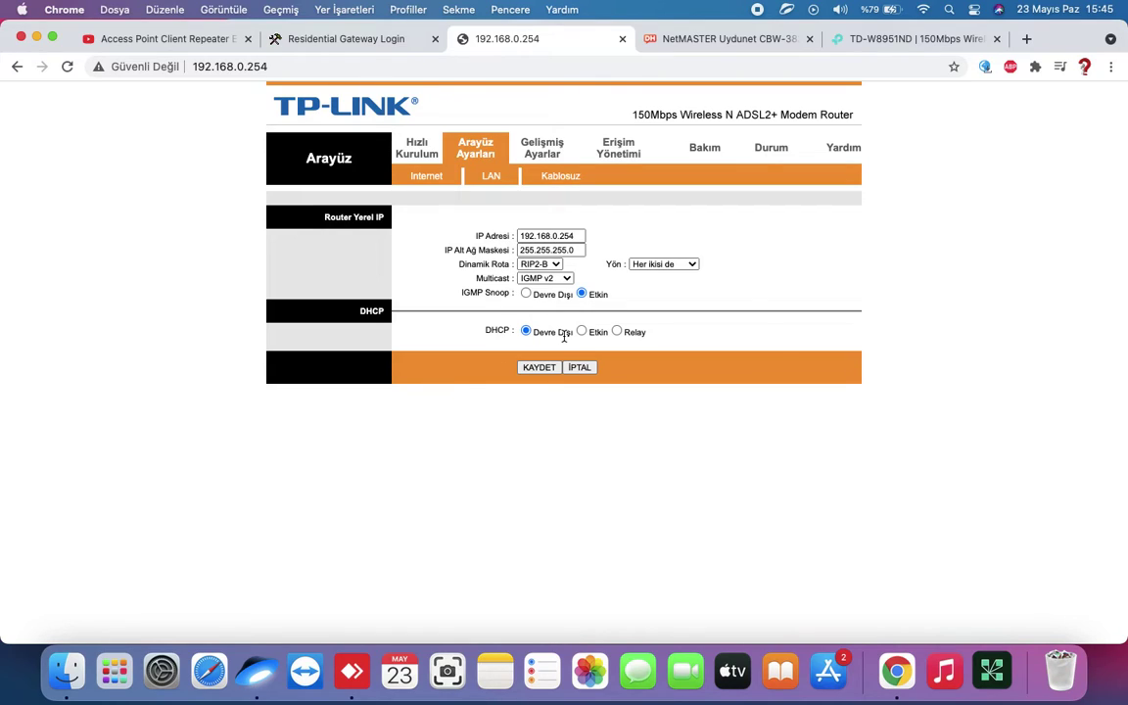
{"action": "double_click", "coordinate": [576, 236]}
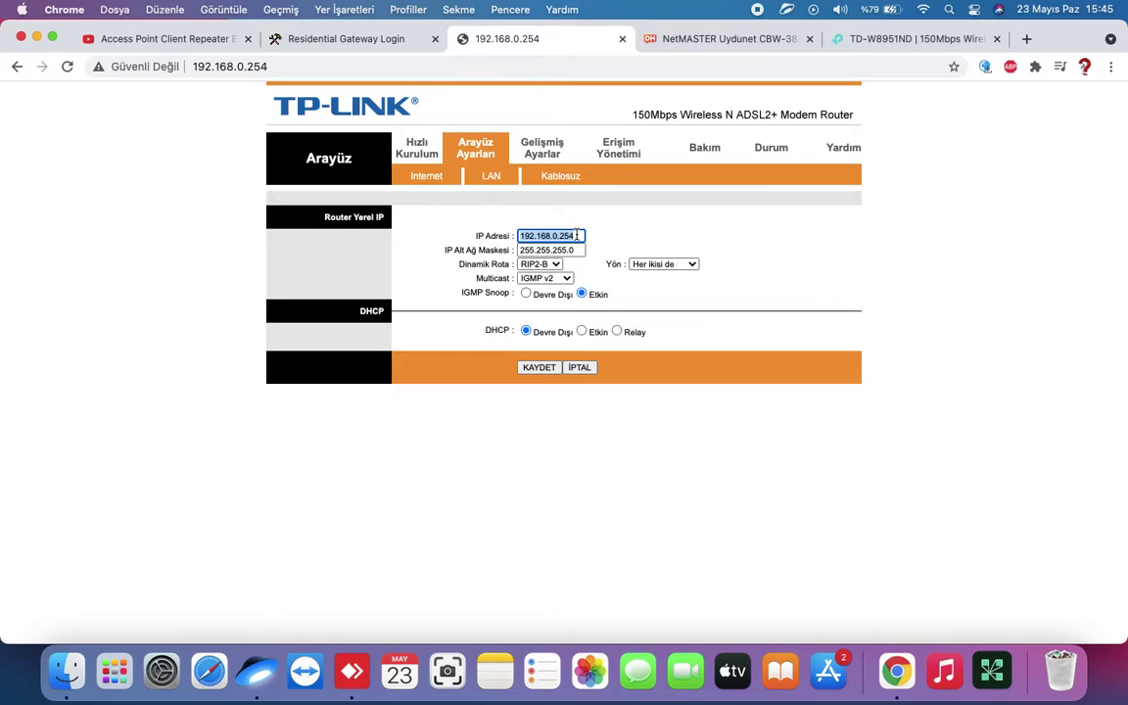
{"action": "key", "text": "Right"}
Step: Load the NetMASTER gateway login page at 192.168.0.1
{"action": "left_click", "coordinate": [315, 38]}
{"action": "left_click", "coordinate": [268, 69]}
{"action": "key", "text": "BackSpace"}
{"action": "key", "text": "BackSpace"}
{"action": "key", "text": "BackSpace"}
{"action": "type", "text": "1"}
{"action": "key", "text": "Return"}
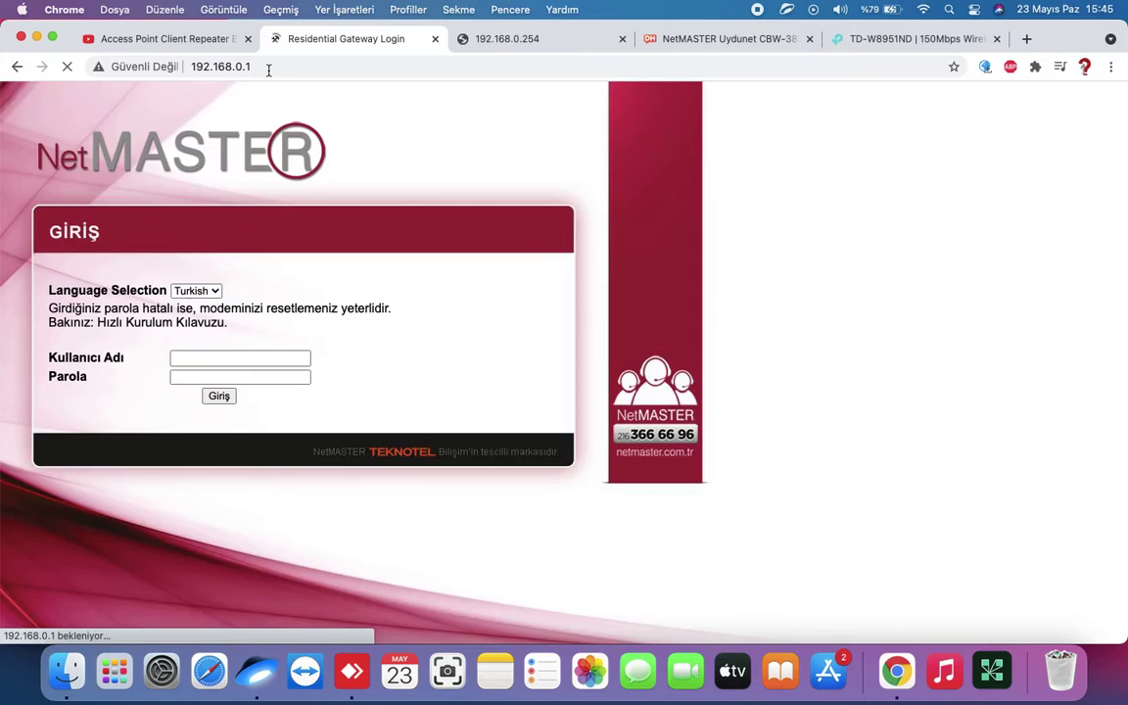
Step: Enter 192.168.0.254 in place of the NetMASTER gateway's address without loading it
{"action": "left_click", "coordinate": [268, 69]}
{"action": "left_click", "coordinate": [269, 68]}
{"action": "key", "text": "BackSpace"}
{"action": "type", "text": "254"}
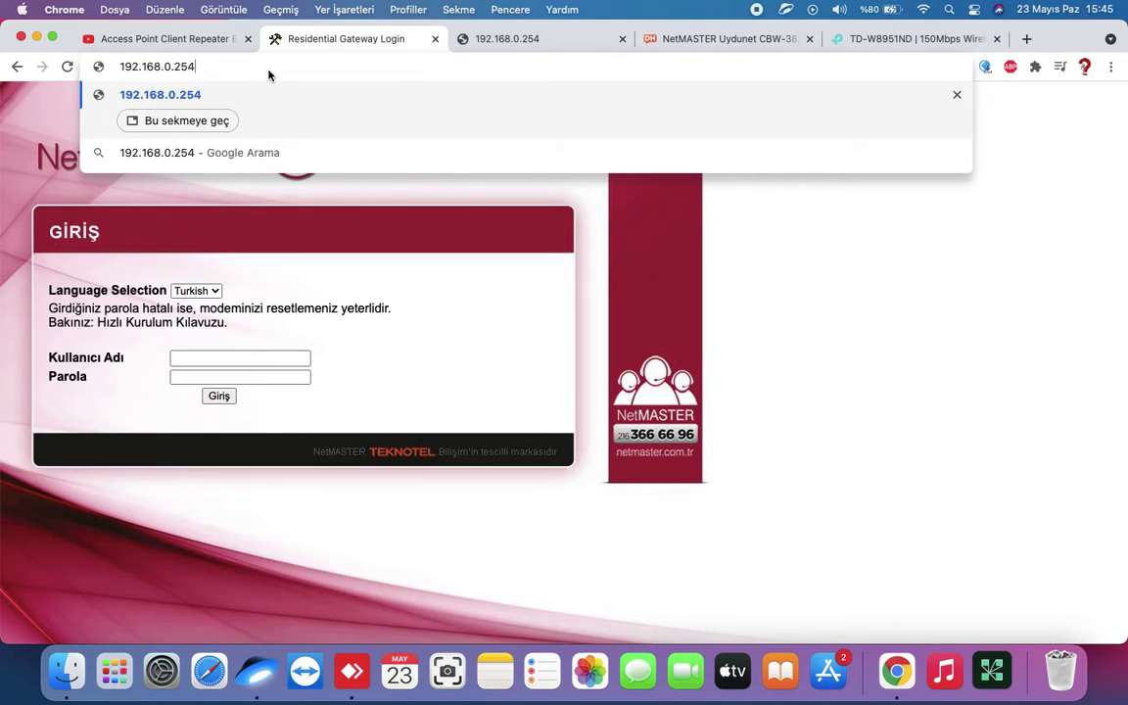
Step: Re-enter 192.168.0.254 as the TP-Link modem's LAN IP address and point out the Devre Dışı option for DHCP
{"action": "left_click", "coordinate": [495, 47]}
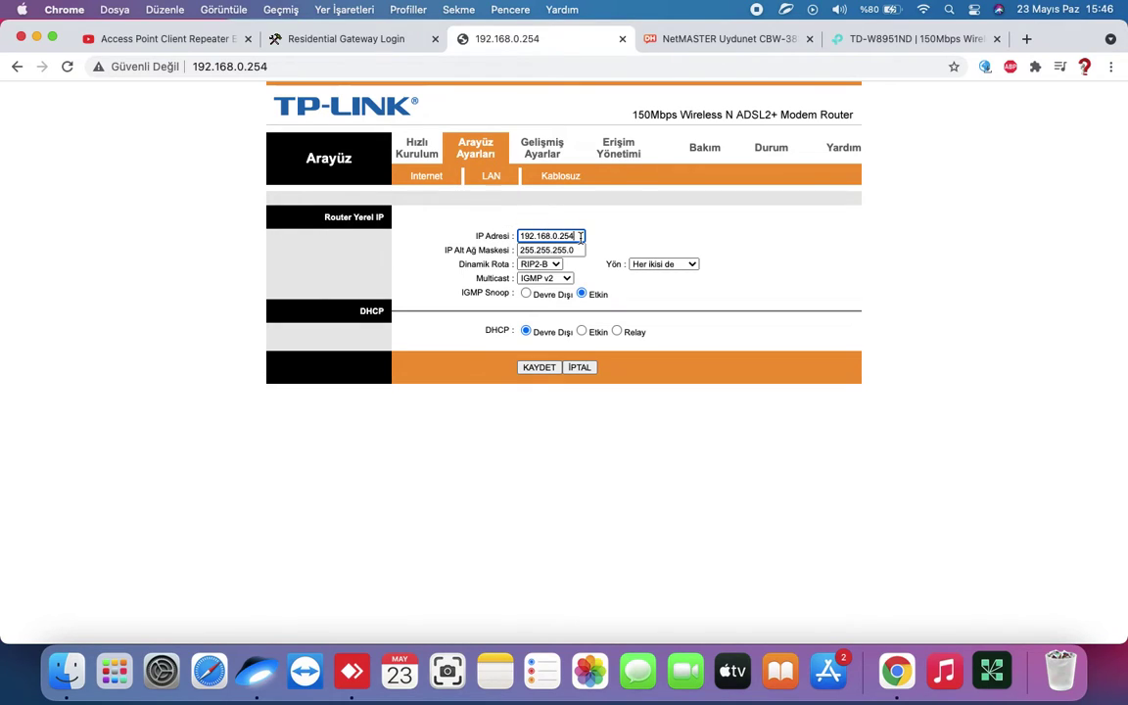
{"action": "key", "text": "BackSpace"}
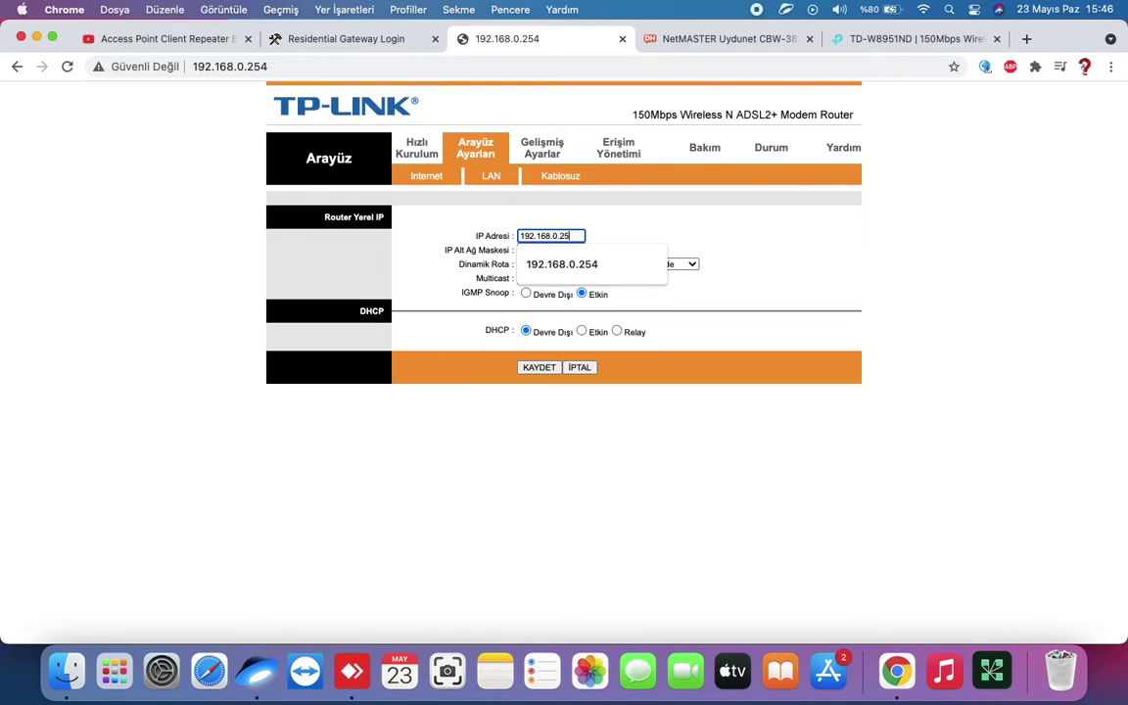
{"action": "type", "text": "4"}
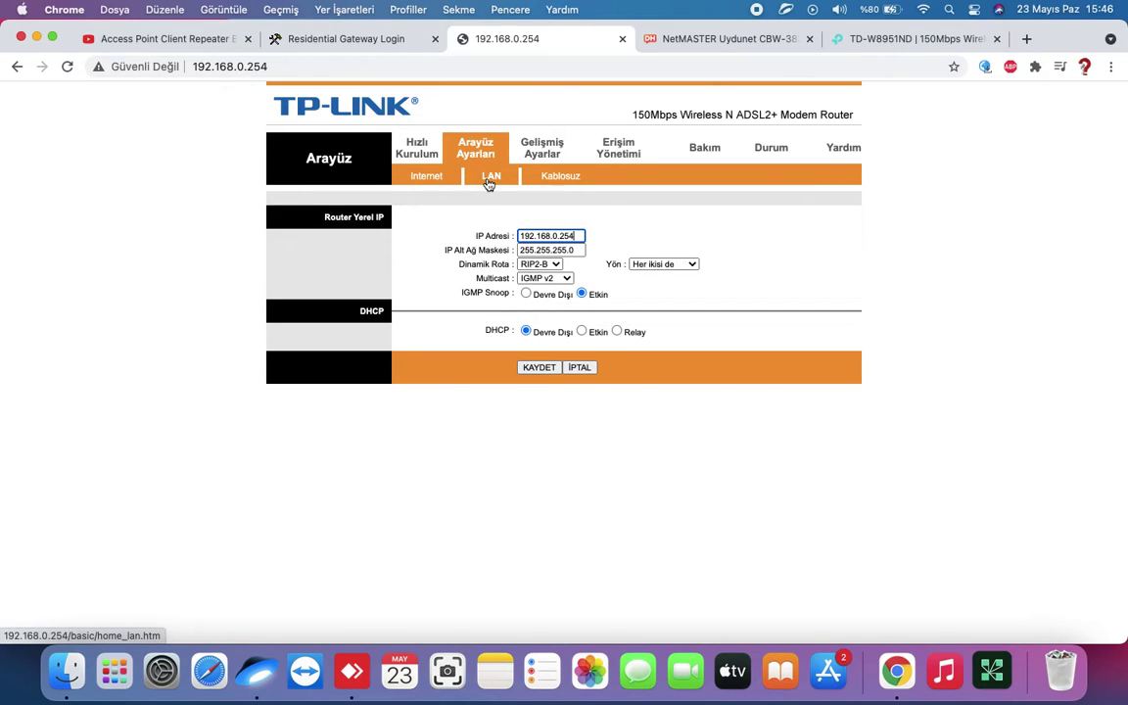
{"action": "left_click", "coordinate": [547, 330]}
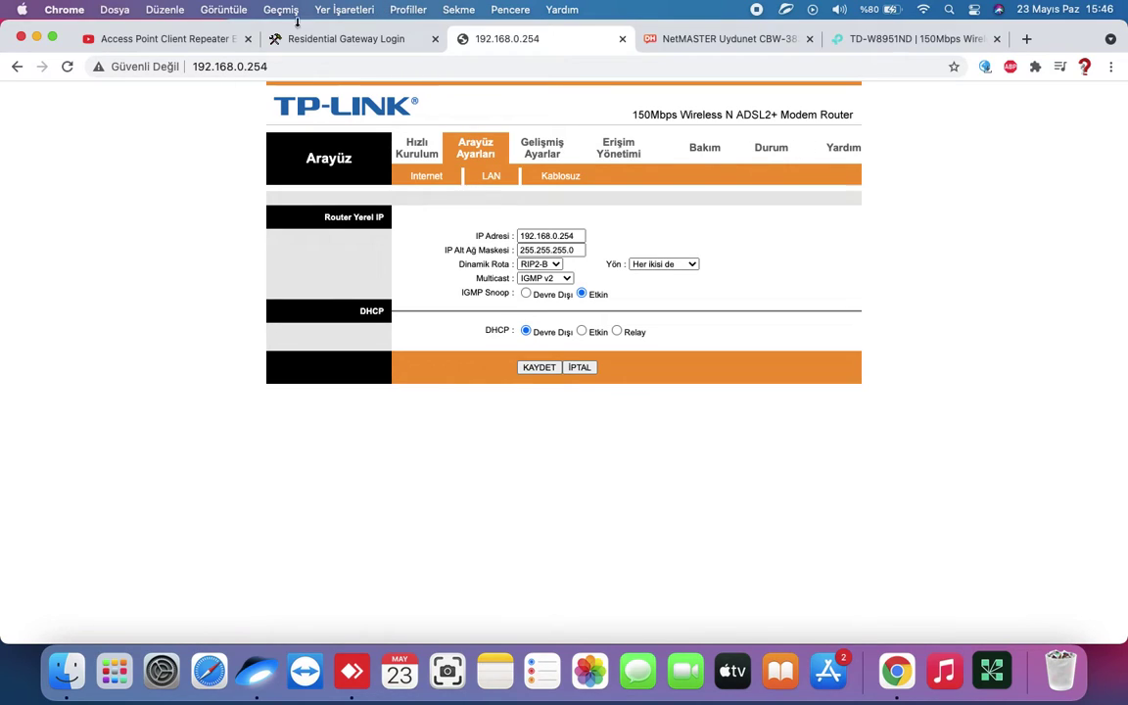
Step: Go to the YouTube home page to test the internet connection through the TP-Link modem
{"action": "left_click", "coordinate": [155, 39]}
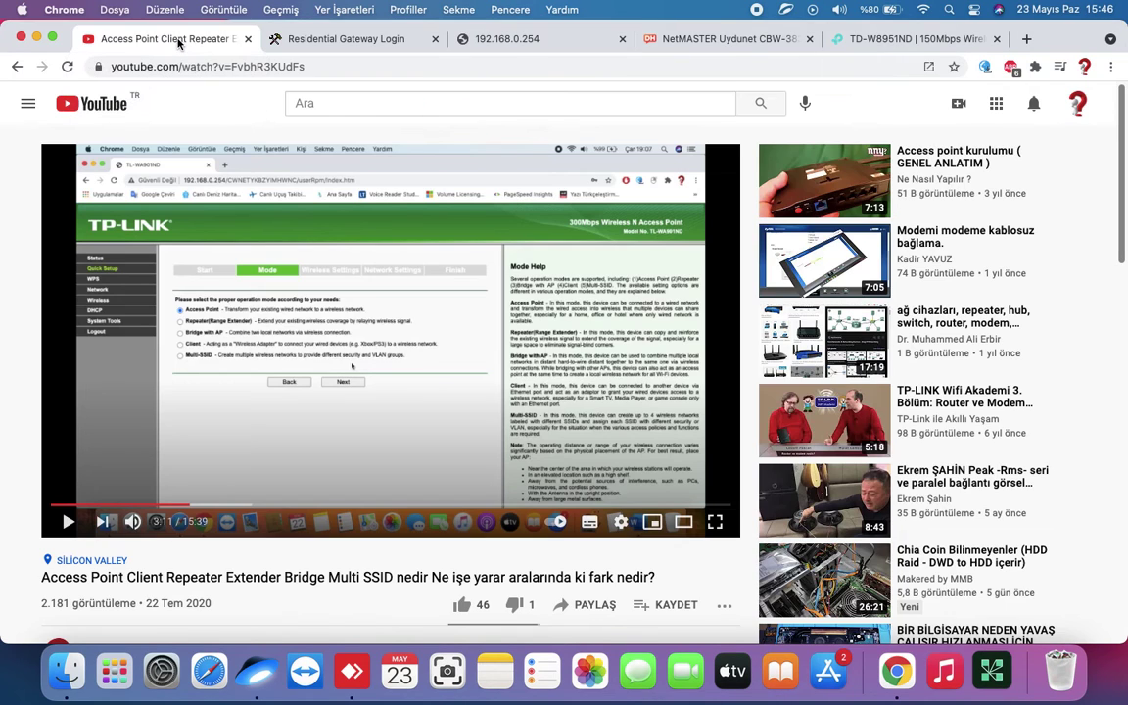
{"action": "left_click", "coordinate": [110, 98]}
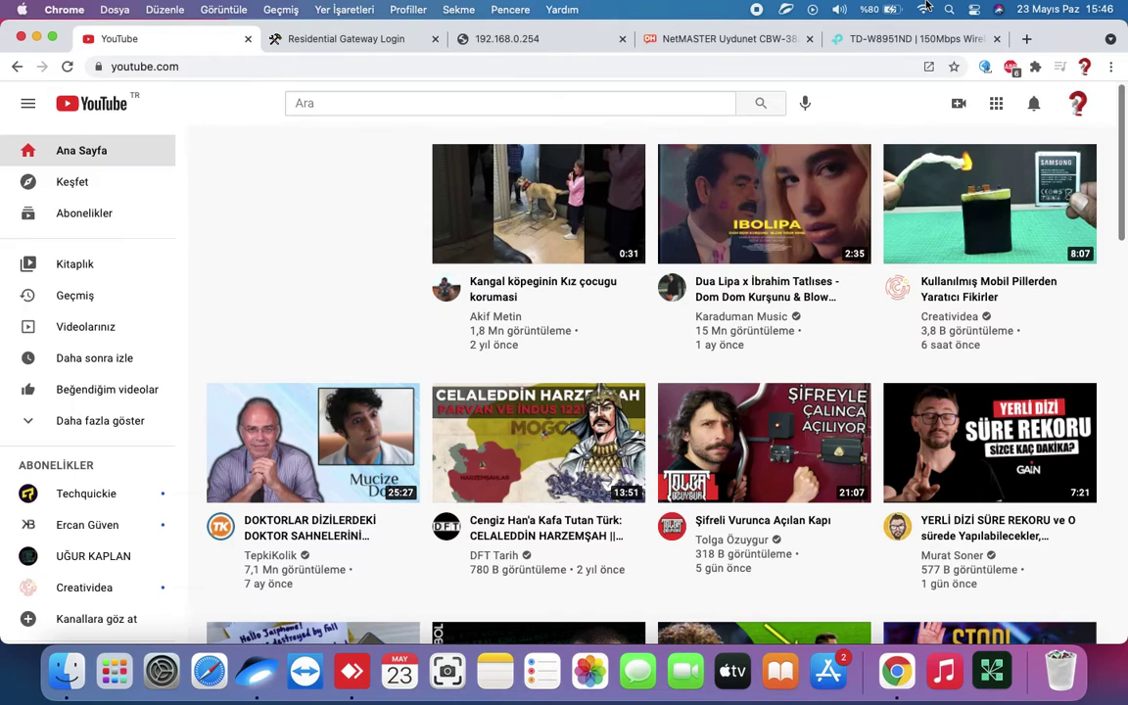
Step: Check the Mac's connected Wi-Fi network and examine the LAN ports in the NetMASTER and TP-Link modem photos
{"action": "left_click", "coordinate": [924, 8]}
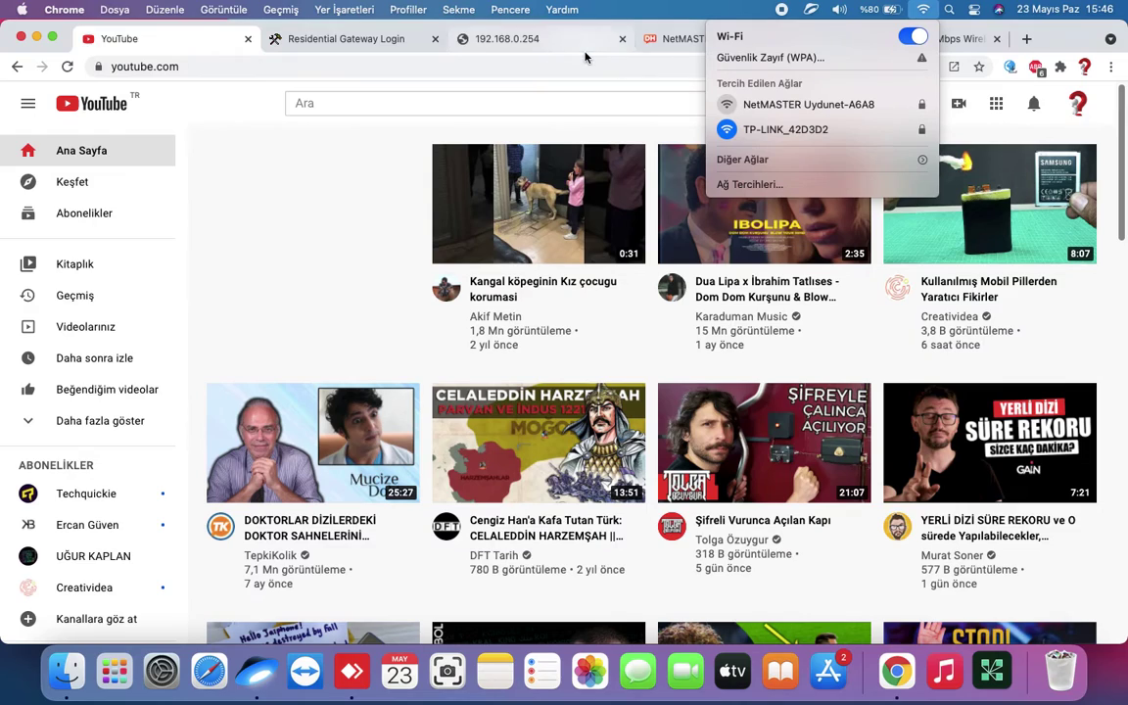
{"action": "left_click", "coordinate": [658, 44]}
{"action": "mouse_move", "coordinate": [581, 320]}
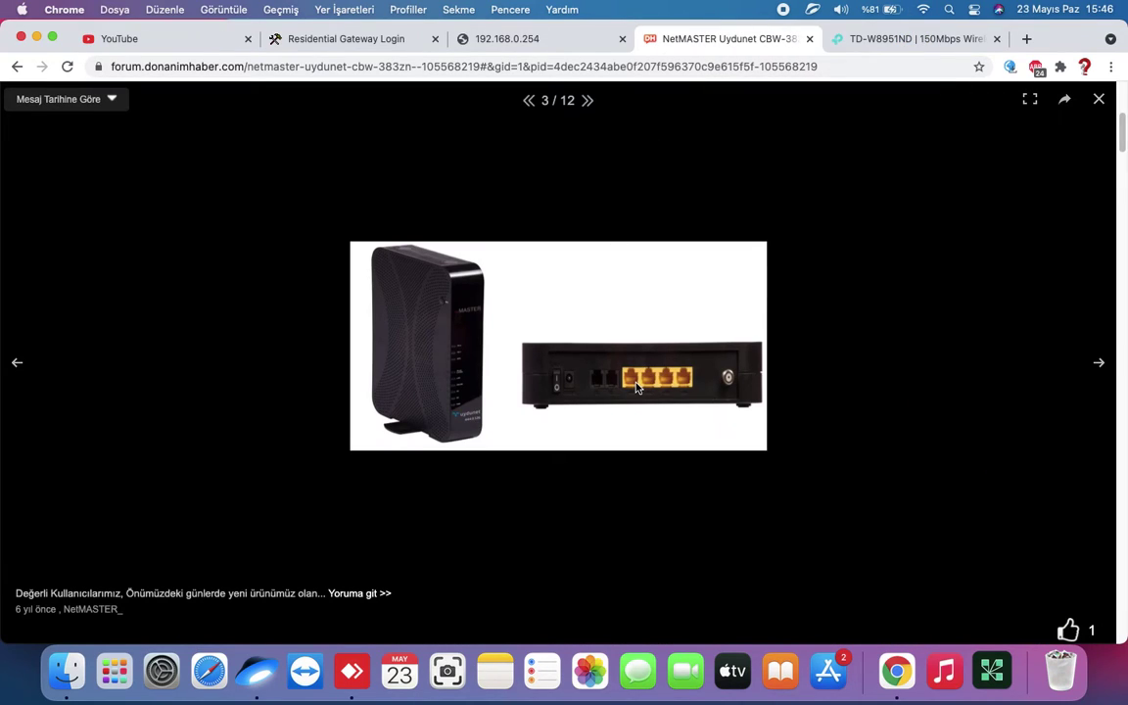
{"action": "left_click", "coordinate": [911, 39]}
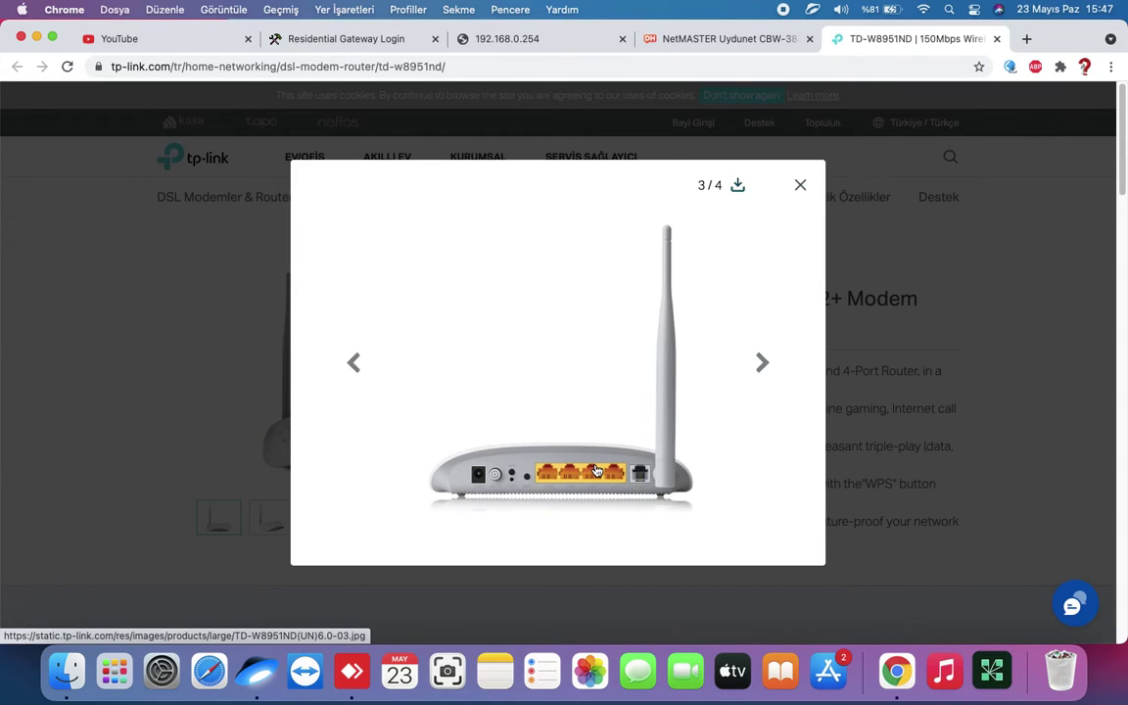
Step: Review the TP-Link modem's LAN IP and DHCP settings alongside the NetMASTER gateway's login page address
{"action": "left_click", "coordinate": [540, 45]}
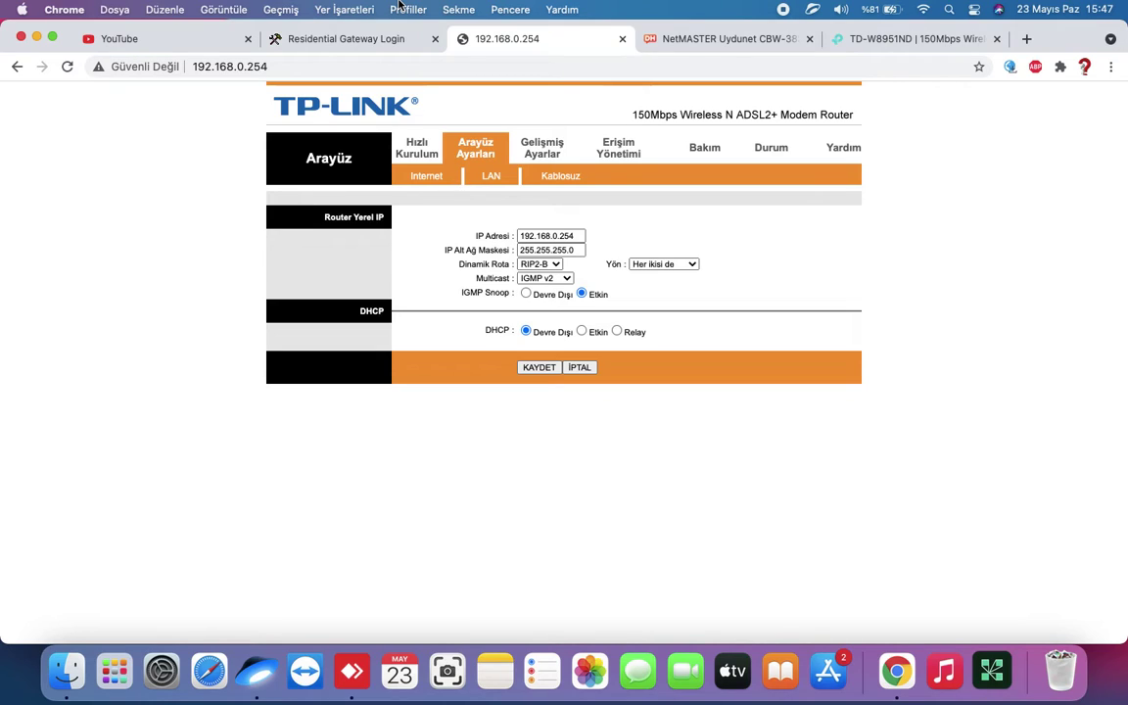
{"action": "left_click", "coordinate": [302, 42]}
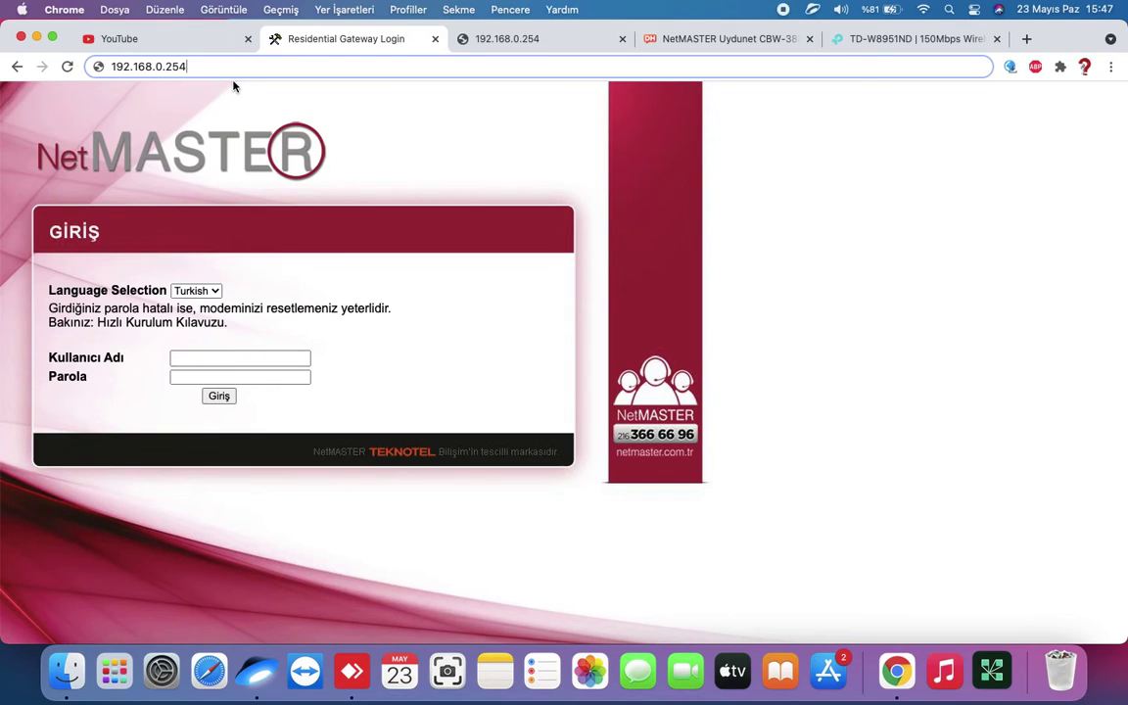
{"action": "left_click", "coordinate": [192, 59]}
{"action": "left_click", "coordinate": [497, 42]}
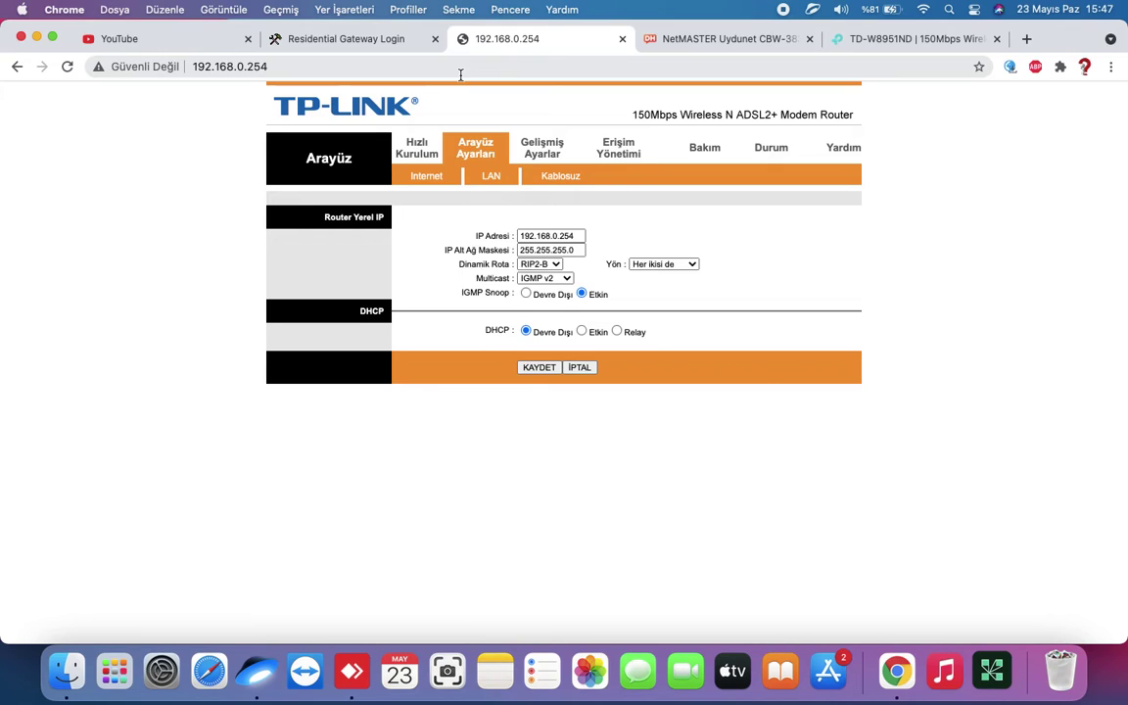
Step: Show the TP-Link modem's wireless settings and point out the SSID and WPA-PSK pre-shared key fields
{"action": "left_click", "coordinate": [559, 179]}
{"action": "scroll", "coordinate": [548, 483], "scroll_direction": "down", "scroll_amount": 2}
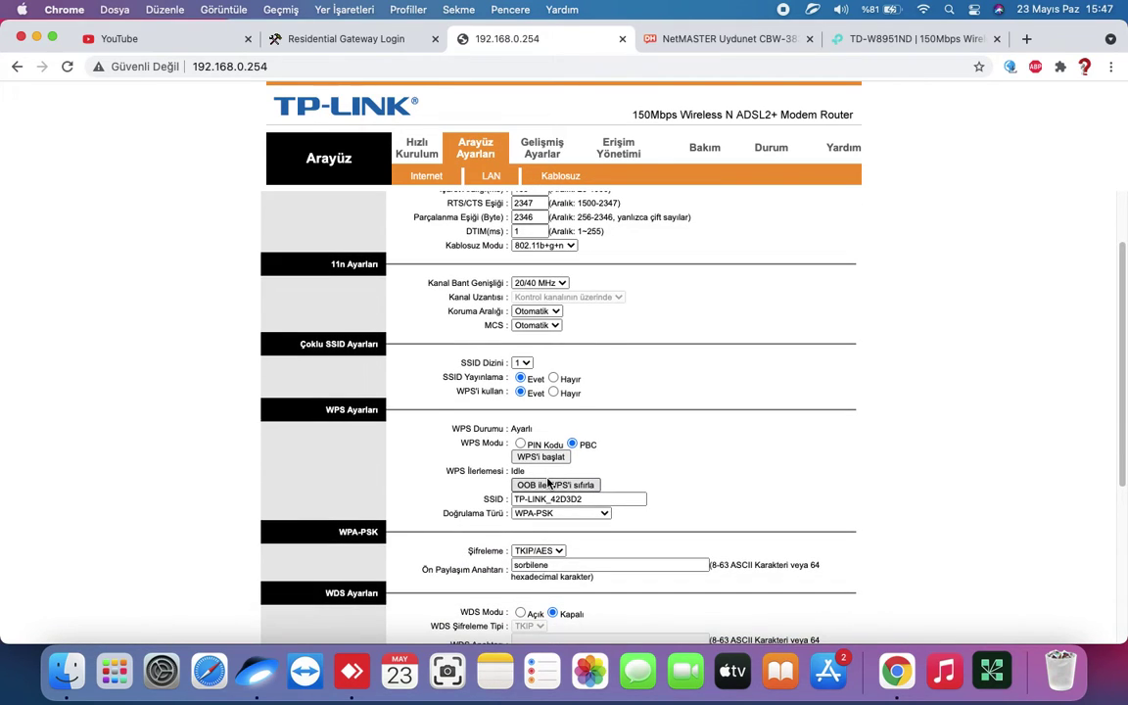
{"action": "double_click", "coordinate": [543, 501]}
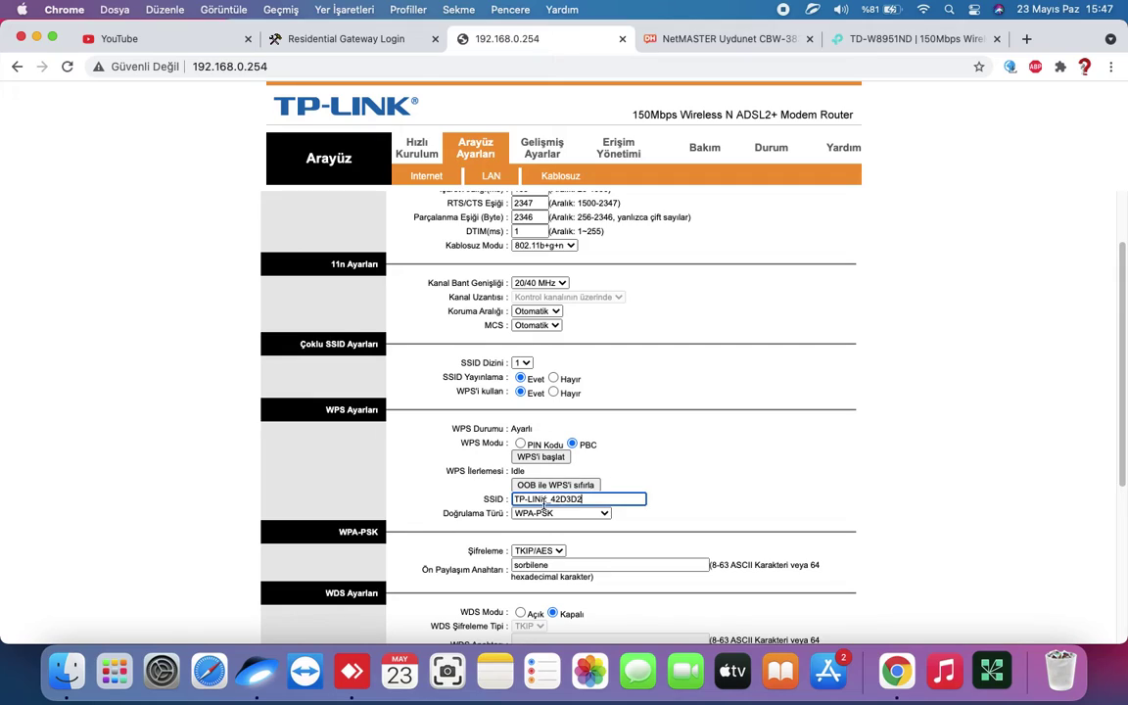
{"action": "left_click", "coordinate": [537, 573]}
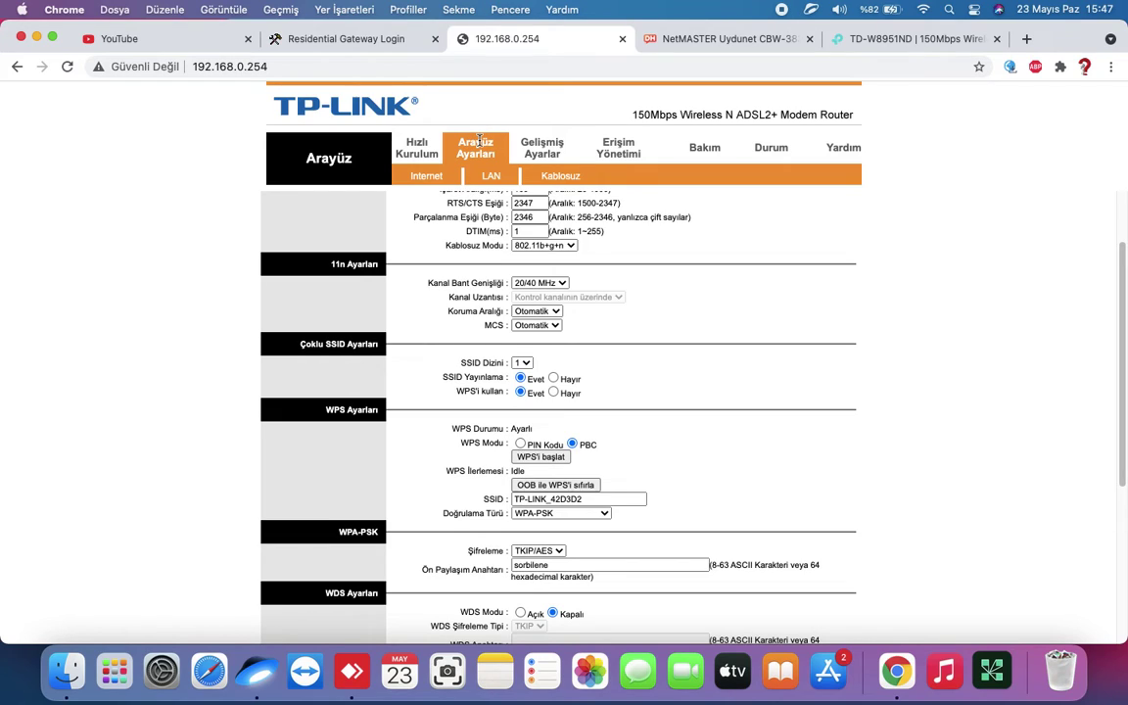
Step: Return to the TP-Link modem's LAN settings and recheck them against the NetMASTER gateway login page
{"action": "left_click", "coordinate": [490, 176]}
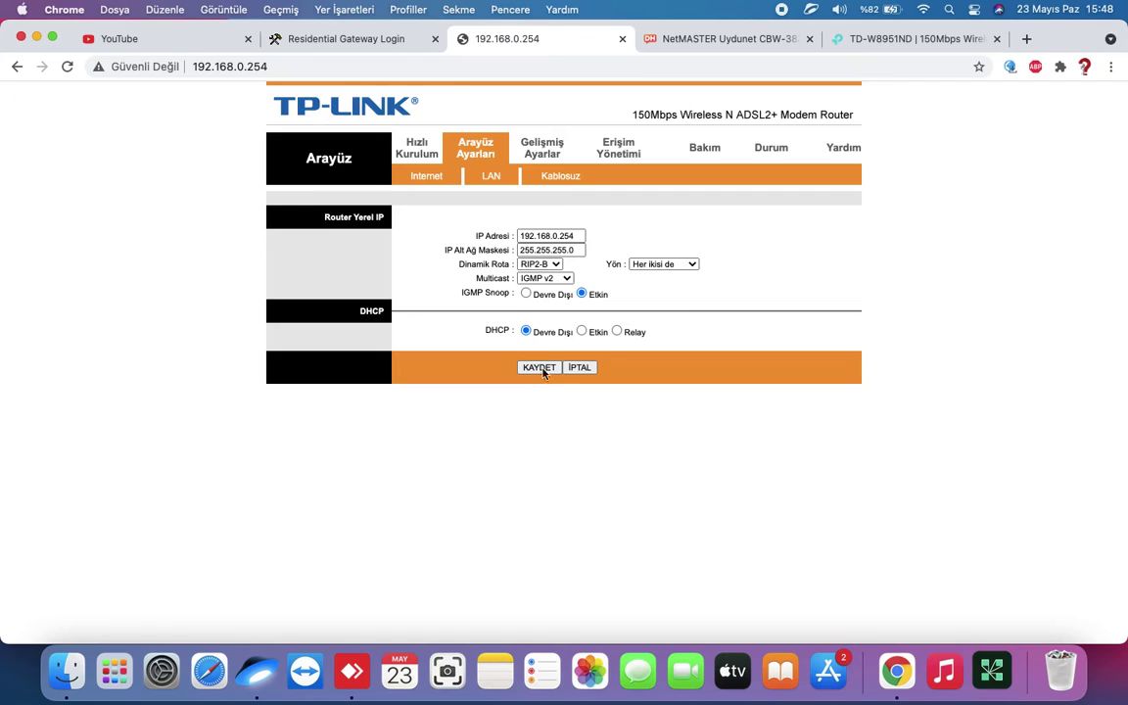
{"action": "left_click", "coordinate": [367, 43]}
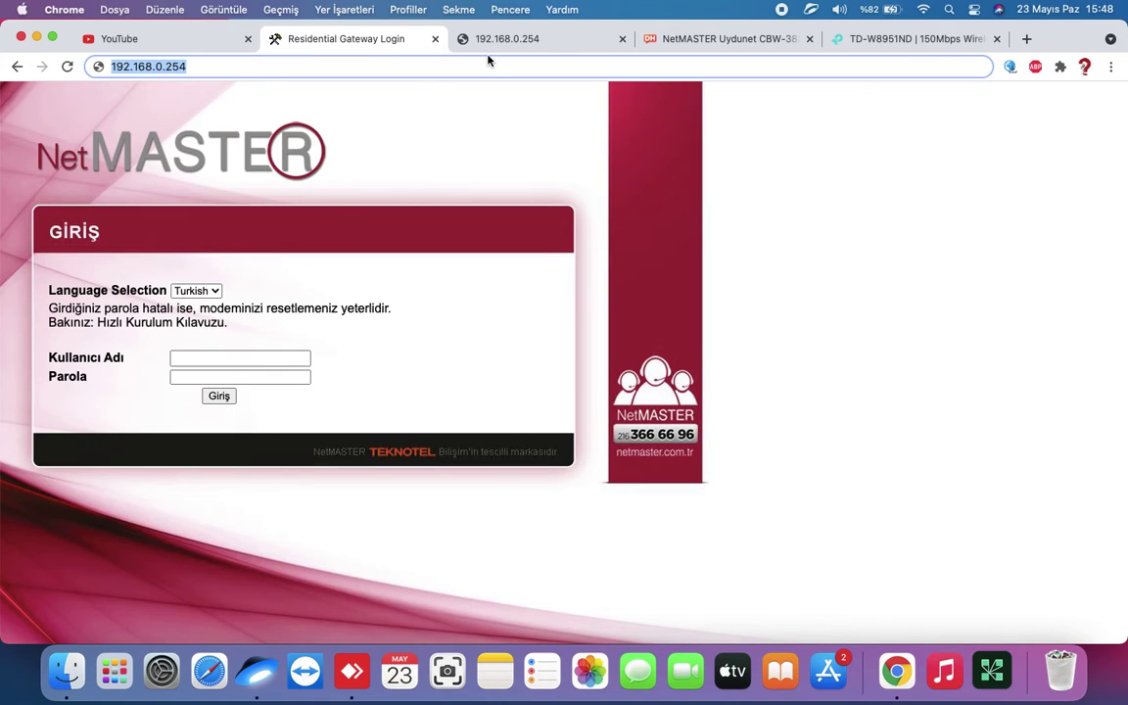
{"action": "left_click", "coordinate": [516, 41]}
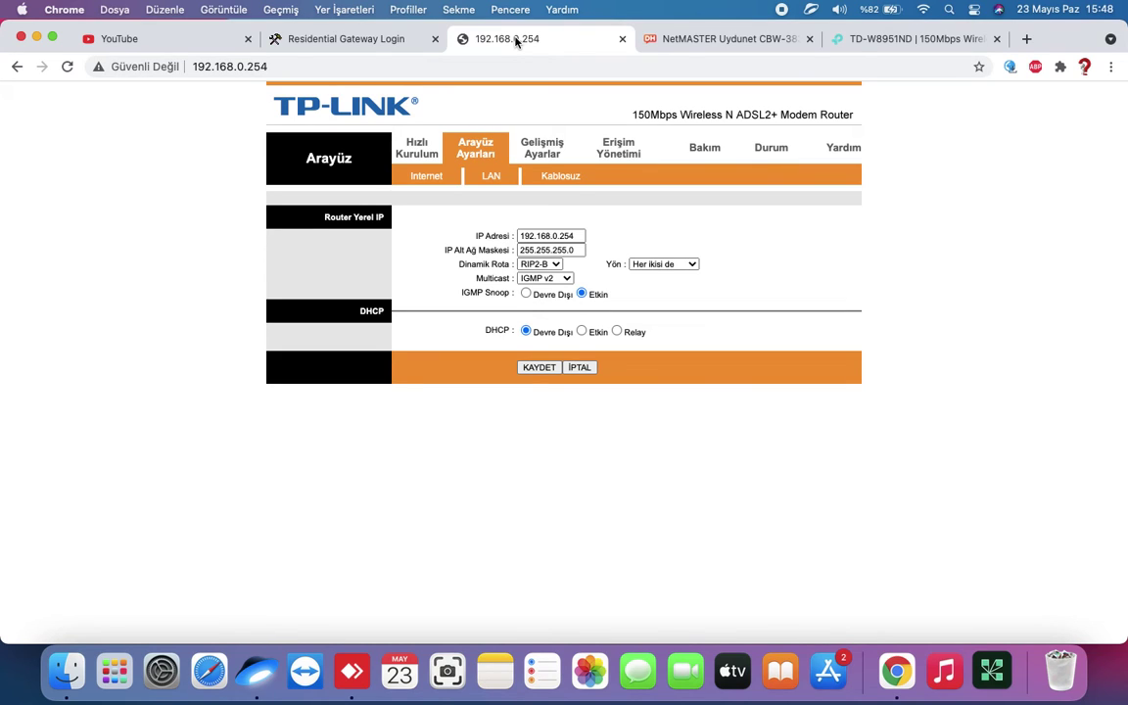
Step: Revisit the YouTube home page, the NetMASTER login page and the photos of both modems' rear ports
{"action": "left_click", "coordinate": [151, 38]}
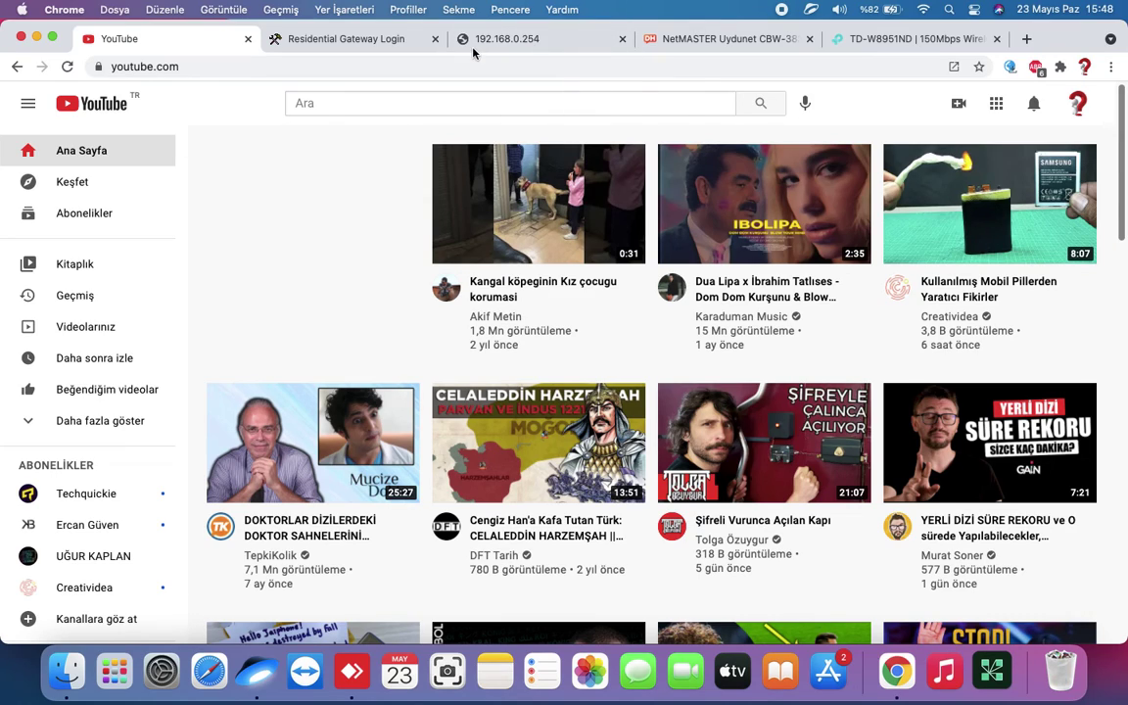
{"action": "left_click", "coordinate": [378, 44]}
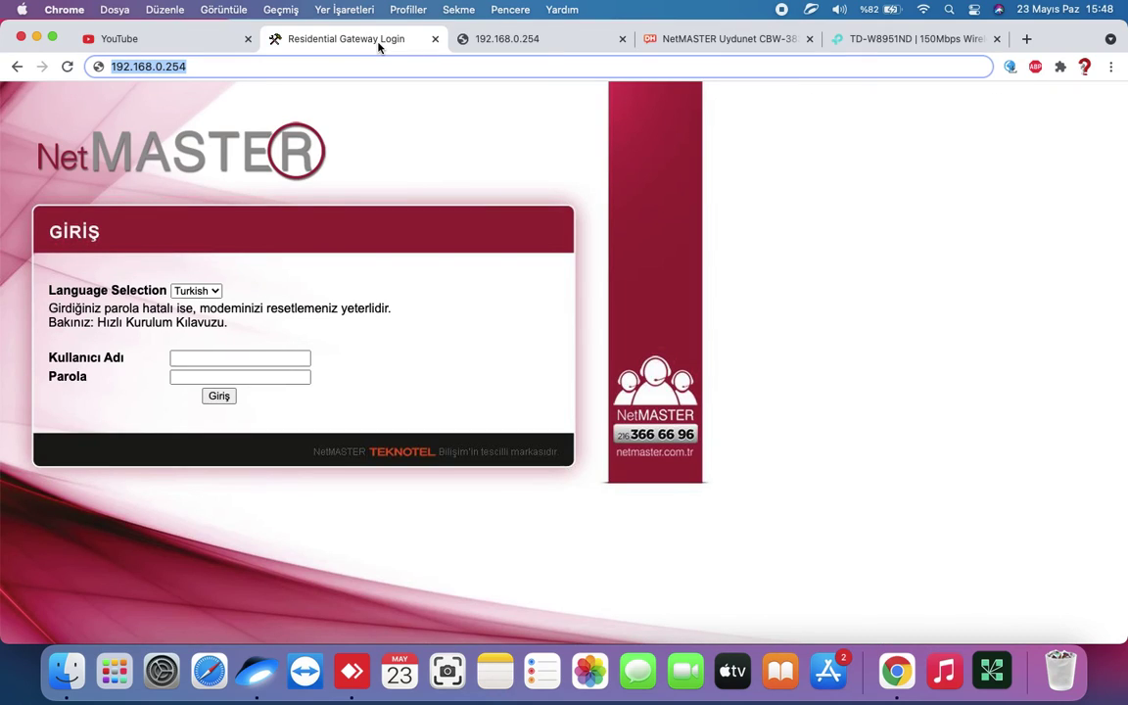
{"action": "left_click", "coordinate": [636, 39]}
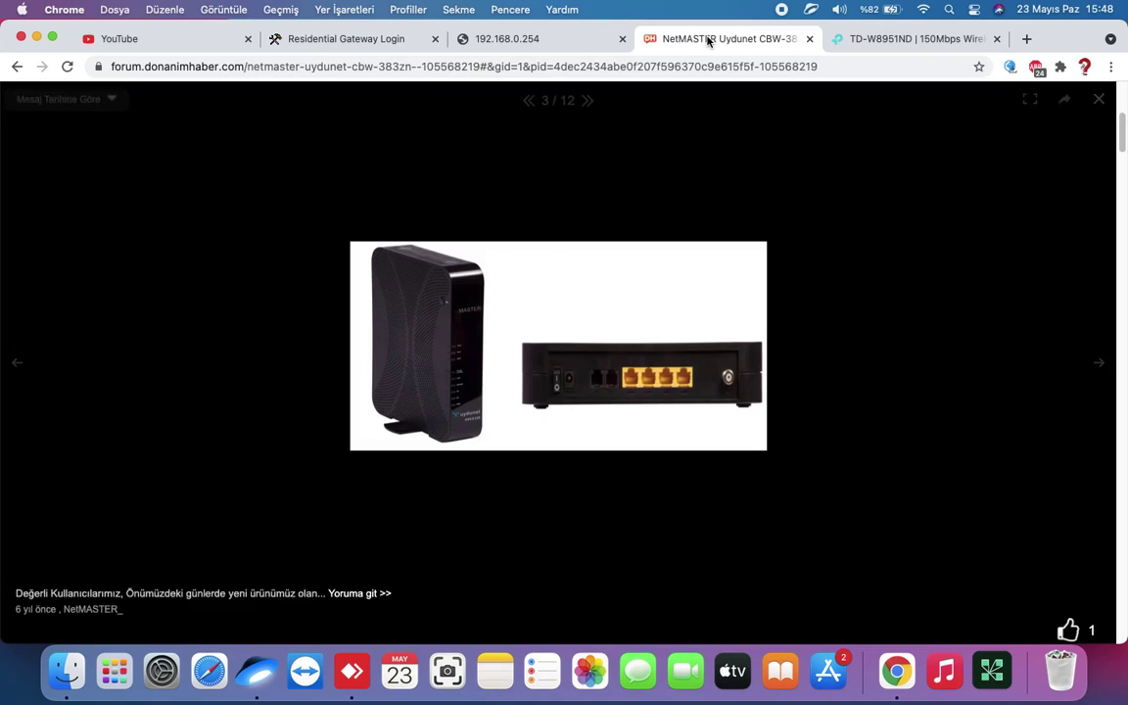
{"action": "left_click", "coordinate": [889, 42]}
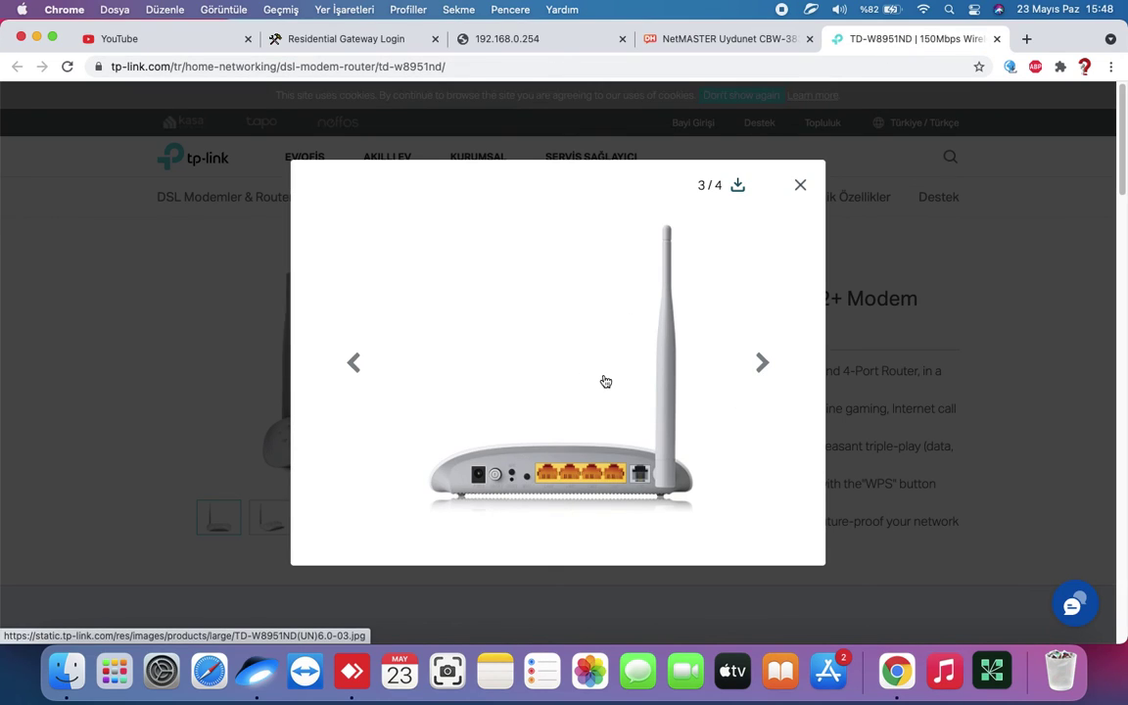